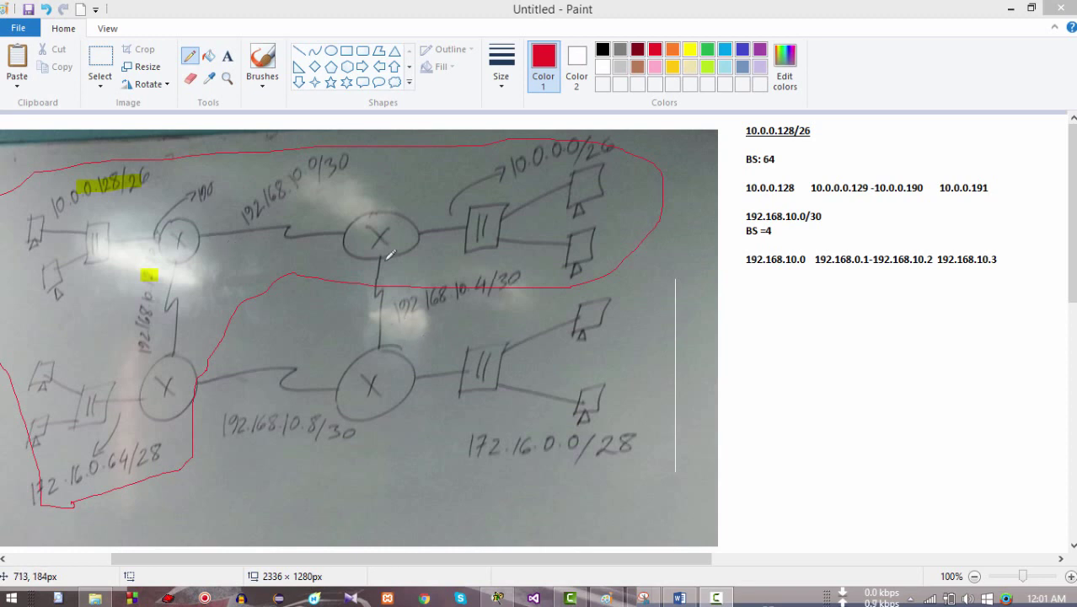
Place two generic PCs, PC8 and PC9, one above the other on the workspace.
left_click(498, 598)
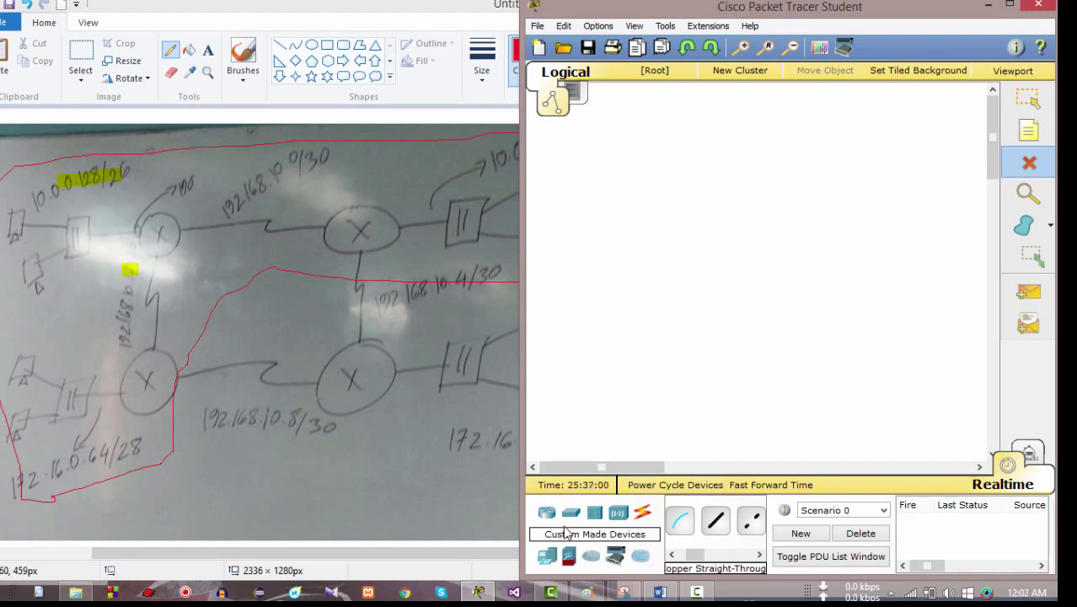
left_click(547, 555)
left_click(682, 519)
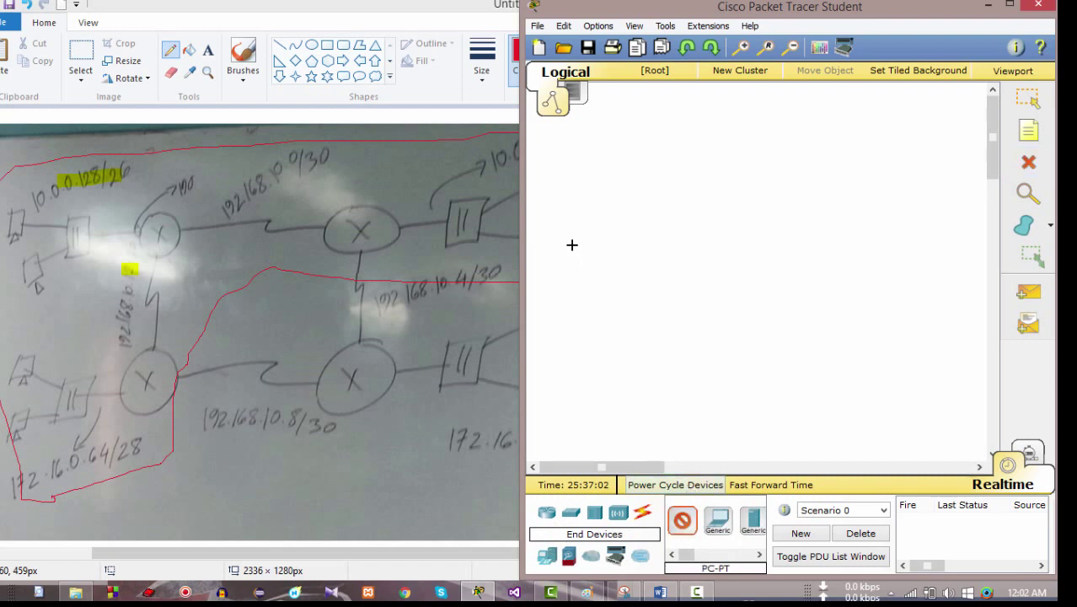
left_click(584, 161)
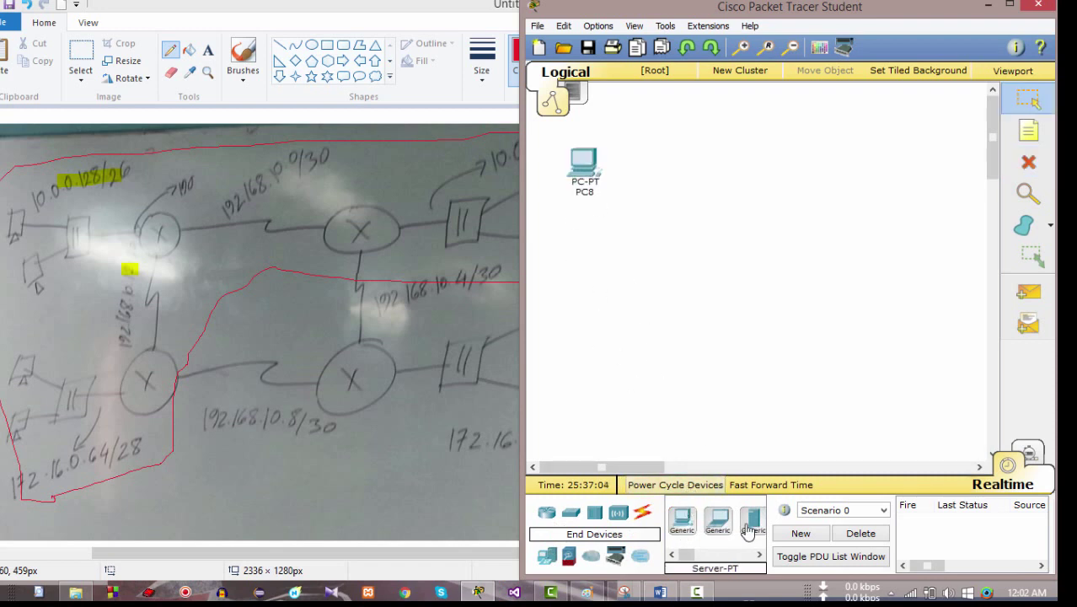
left_click(685, 520)
left_click(585, 237)
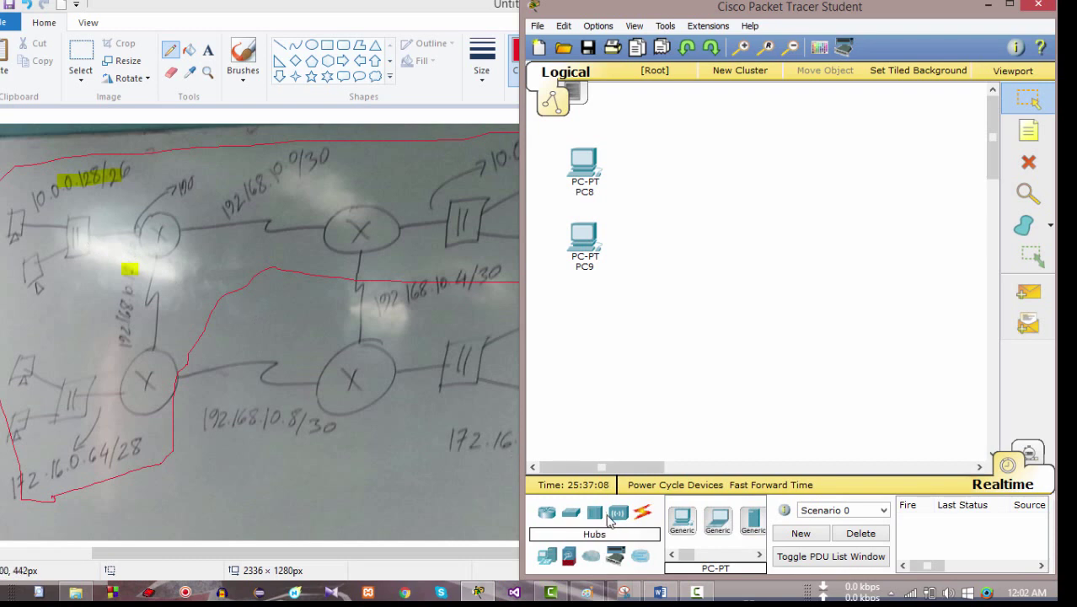
Add a 2960 switch beside the PCs and a 2811 router to its right.
left_click(570, 513)
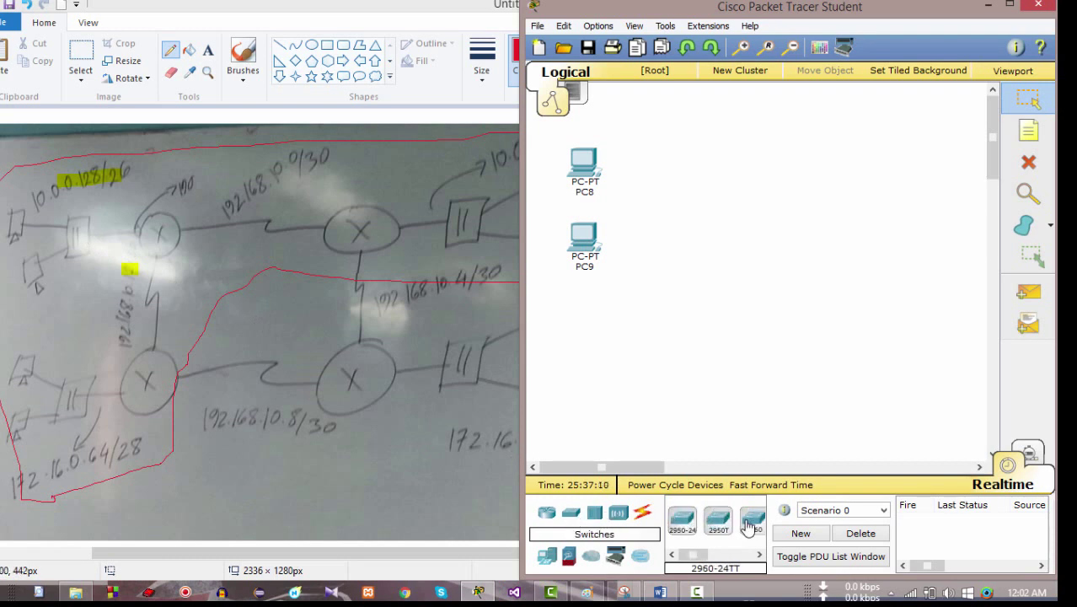
left_click_drag(698, 557, 709, 556)
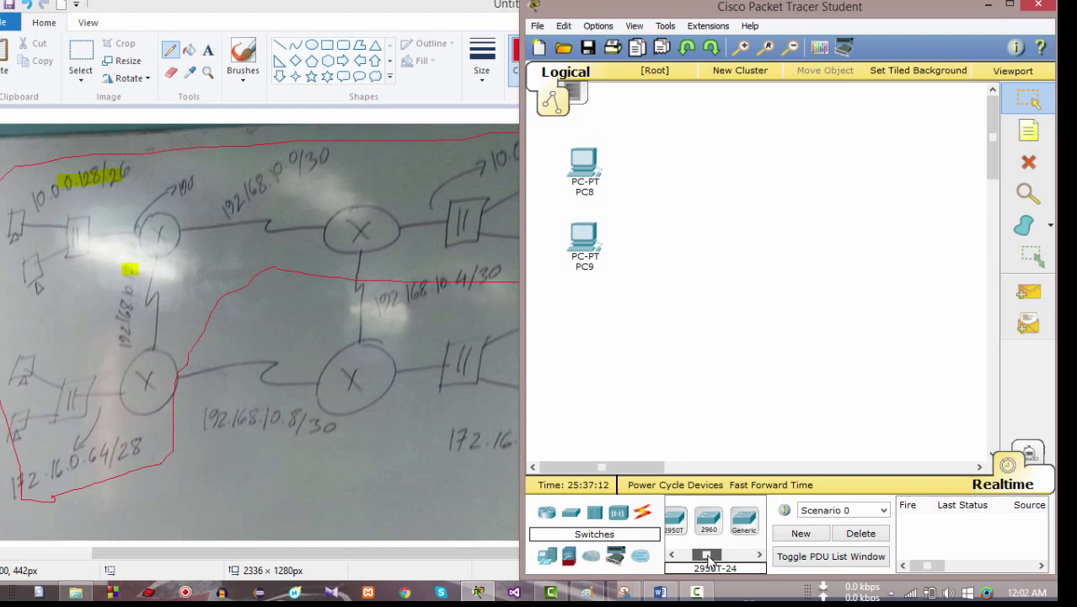
left_click(709, 521)
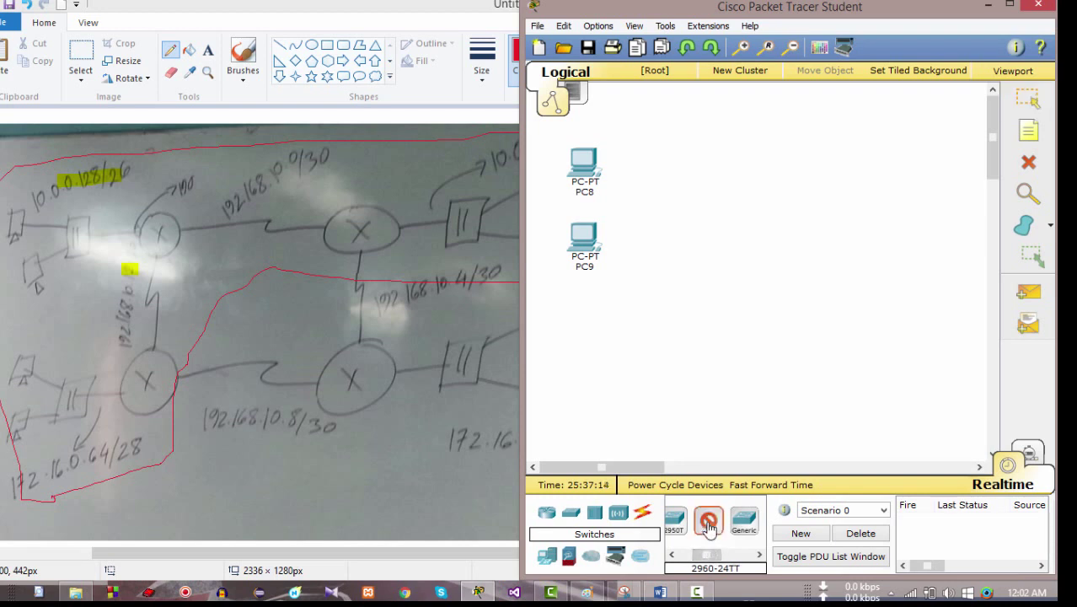
left_click(636, 211)
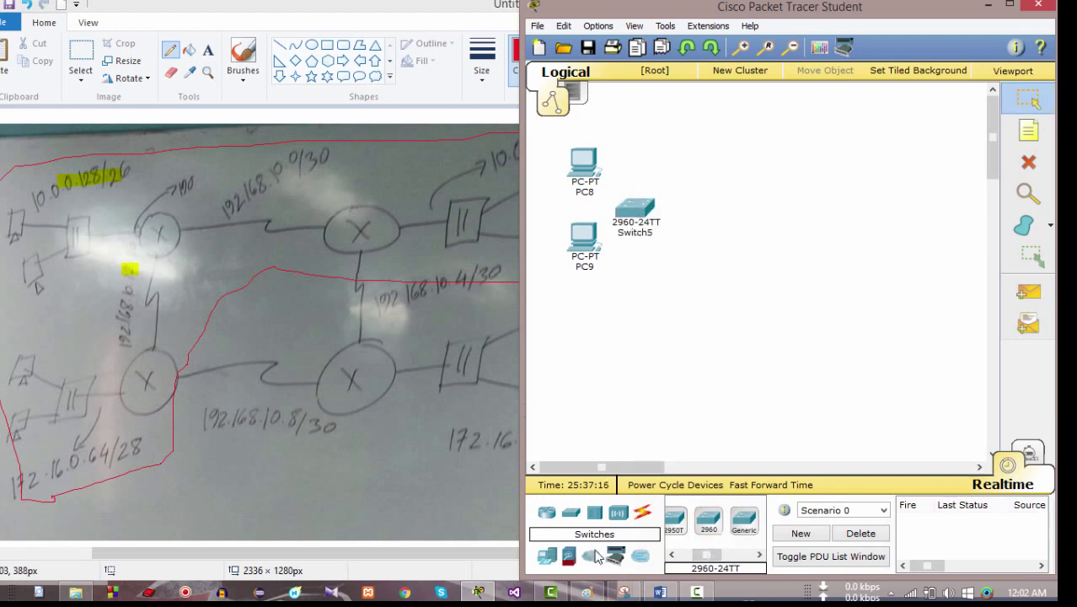
left_click(548, 515)
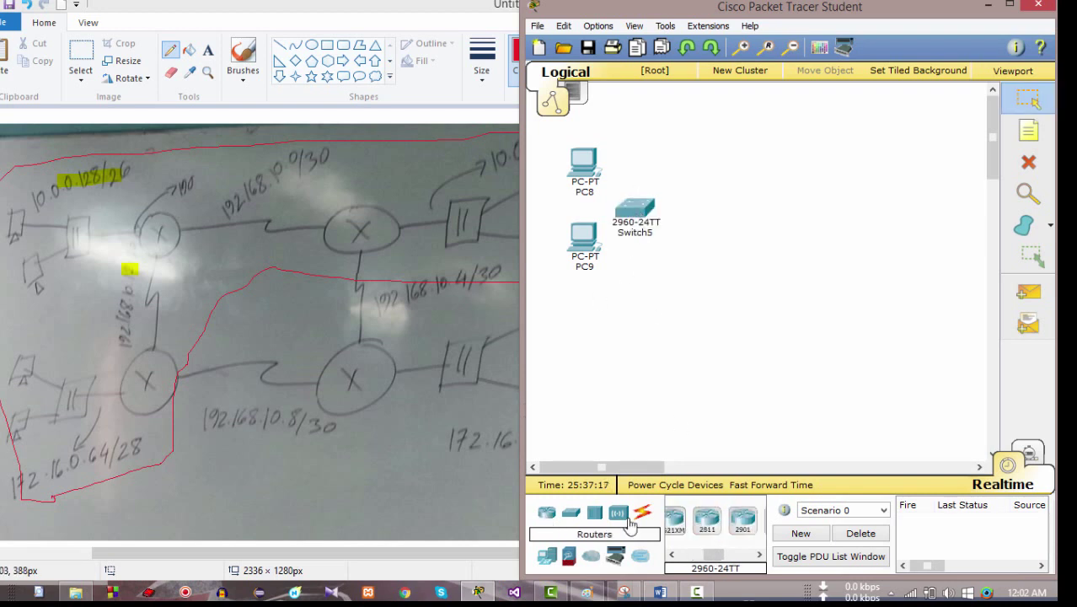
left_click(707, 520)
left_click(742, 231)
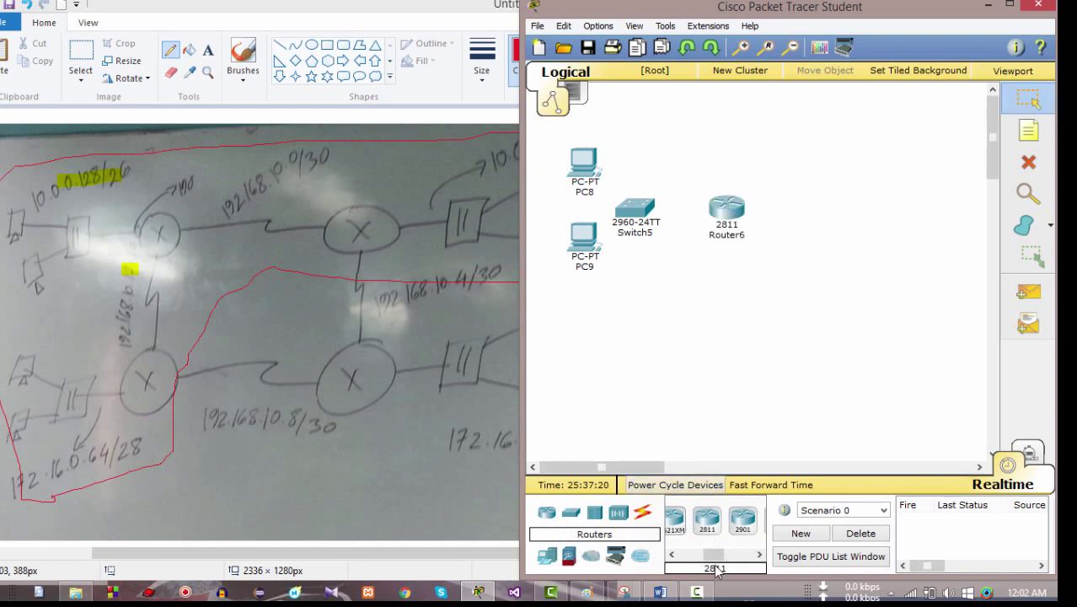
Cable PC8 and PC9 FastEthernet0 to Switch5 Fa0/1 and Fa0/2 with straight-through copper.
left_click(645, 515)
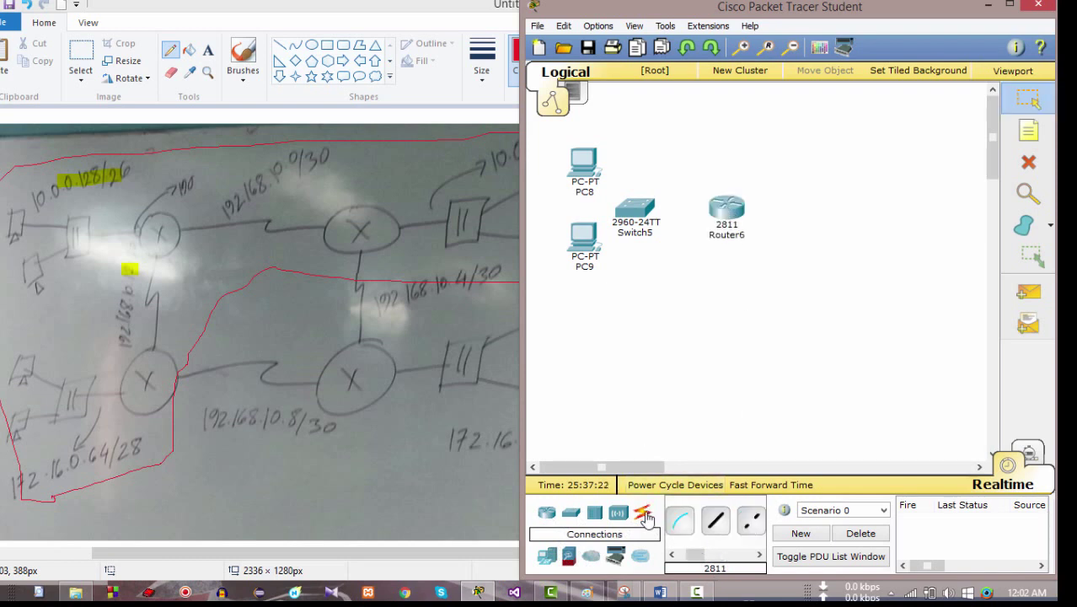
left_click(715, 519)
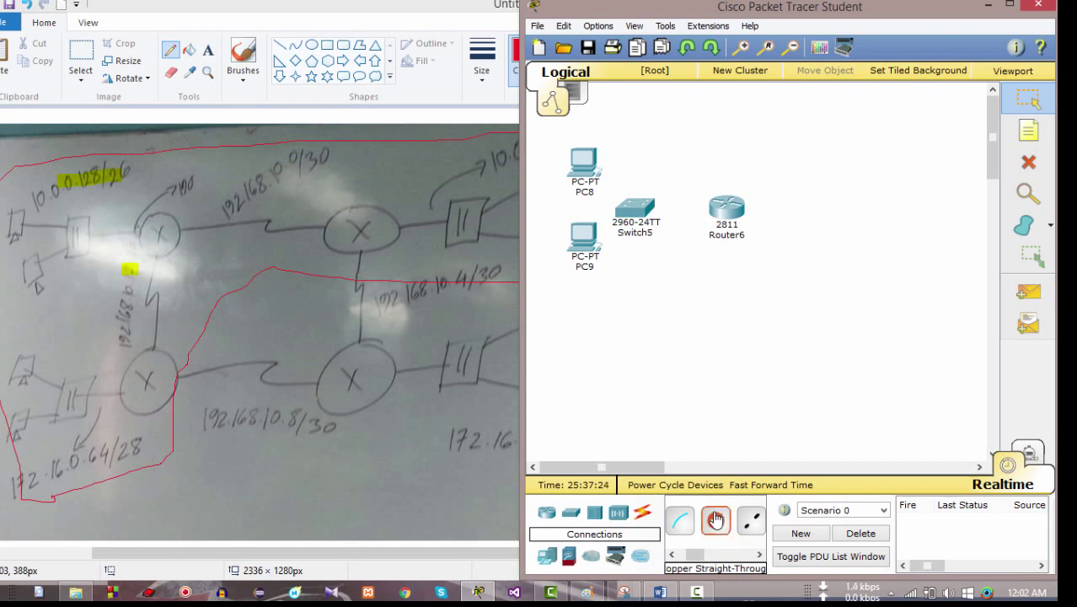
left_click(583, 155)
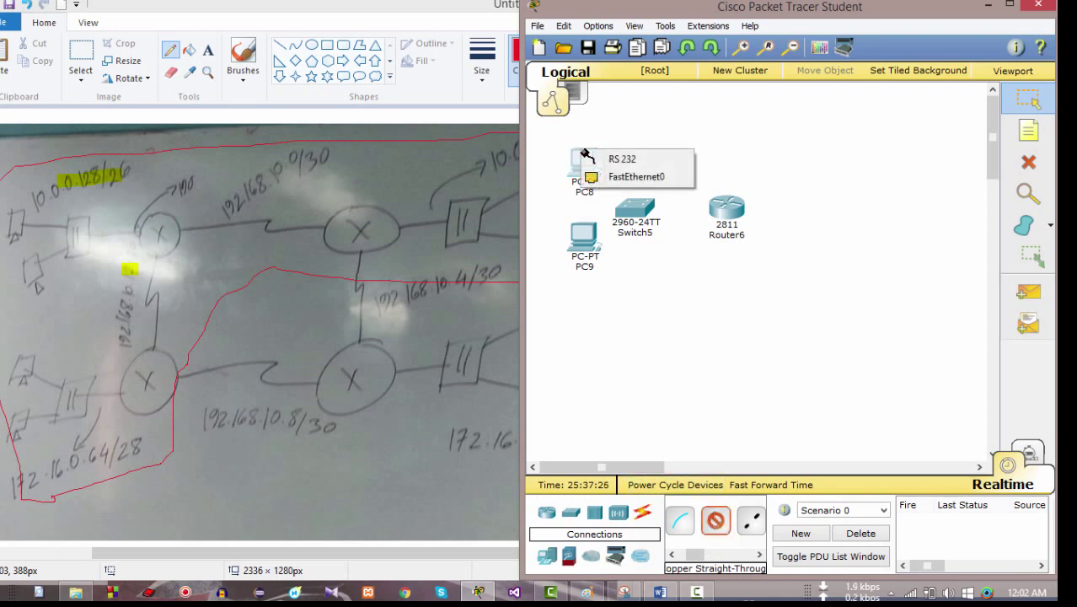
left_click(634, 176)
left_click(637, 212)
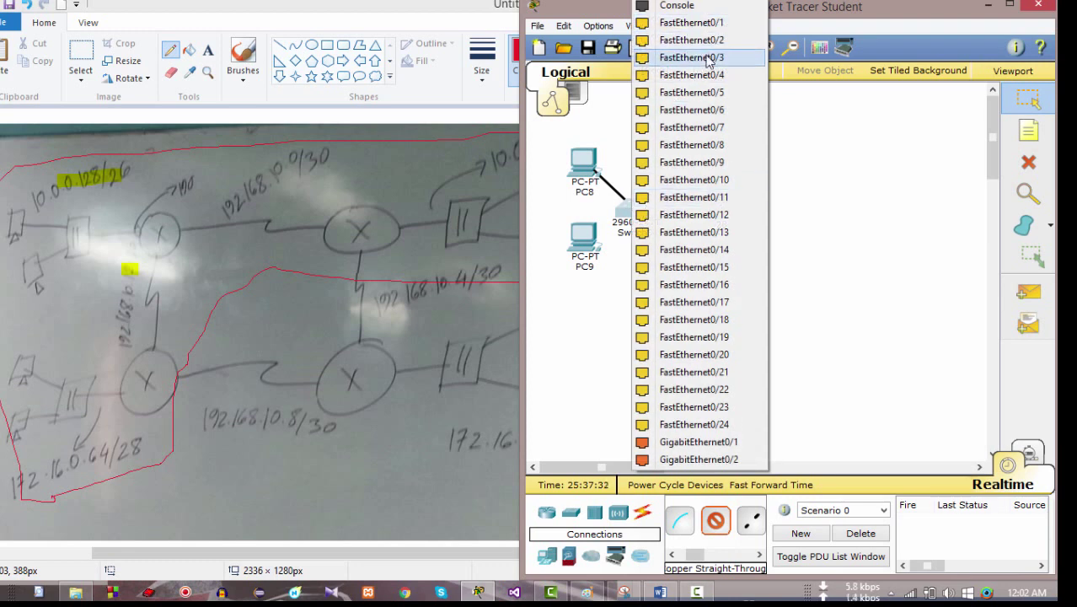
left_click(709, 23)
left_click(725, 529)
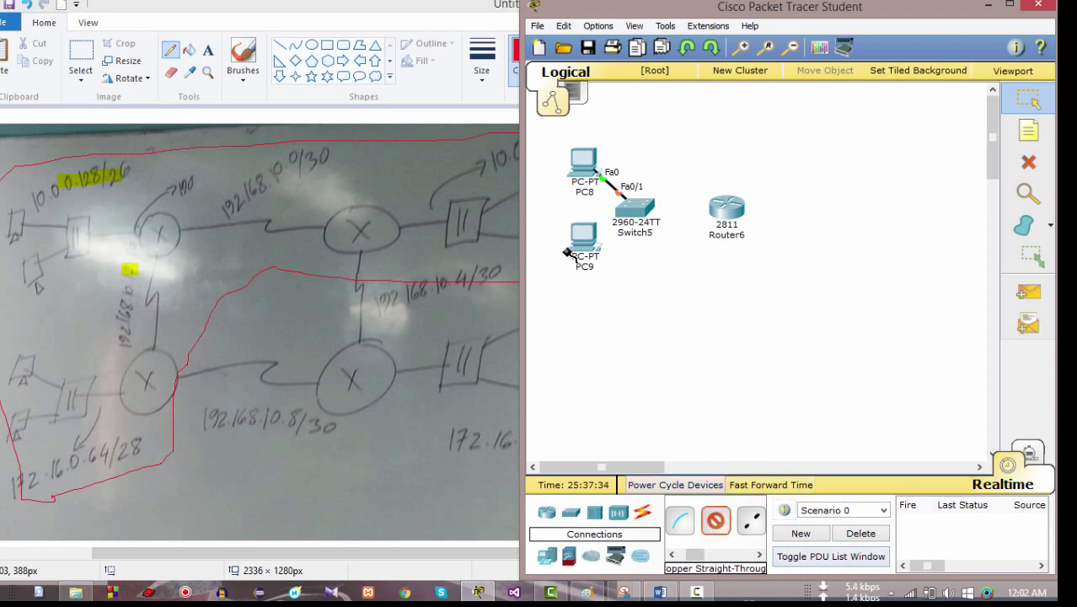
left_click(584, 235)
left_click(600, 250)
left_click(638, 221)
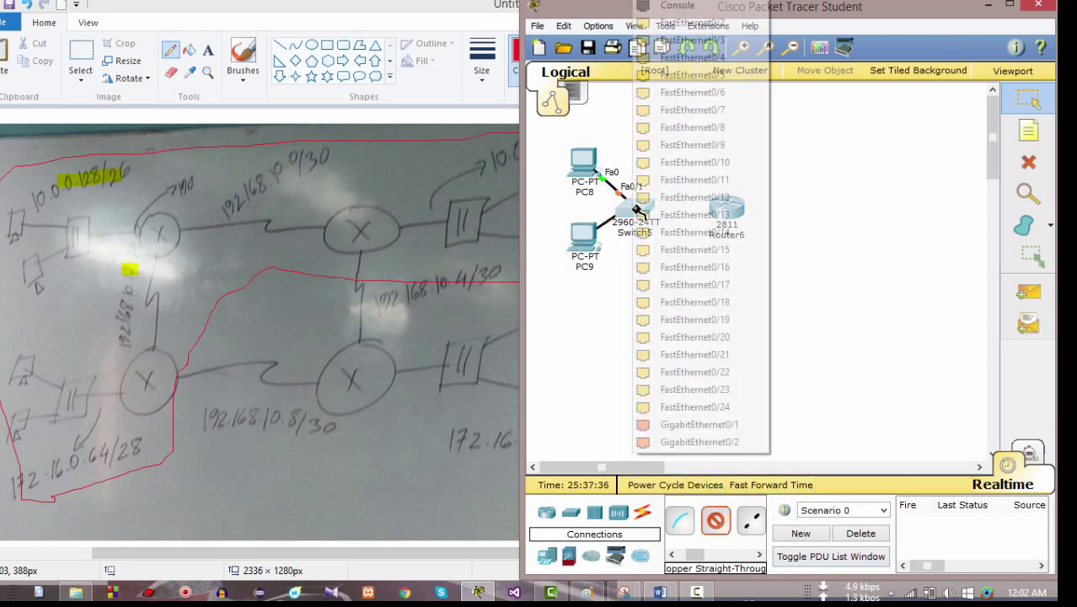
left_click(704, 23)
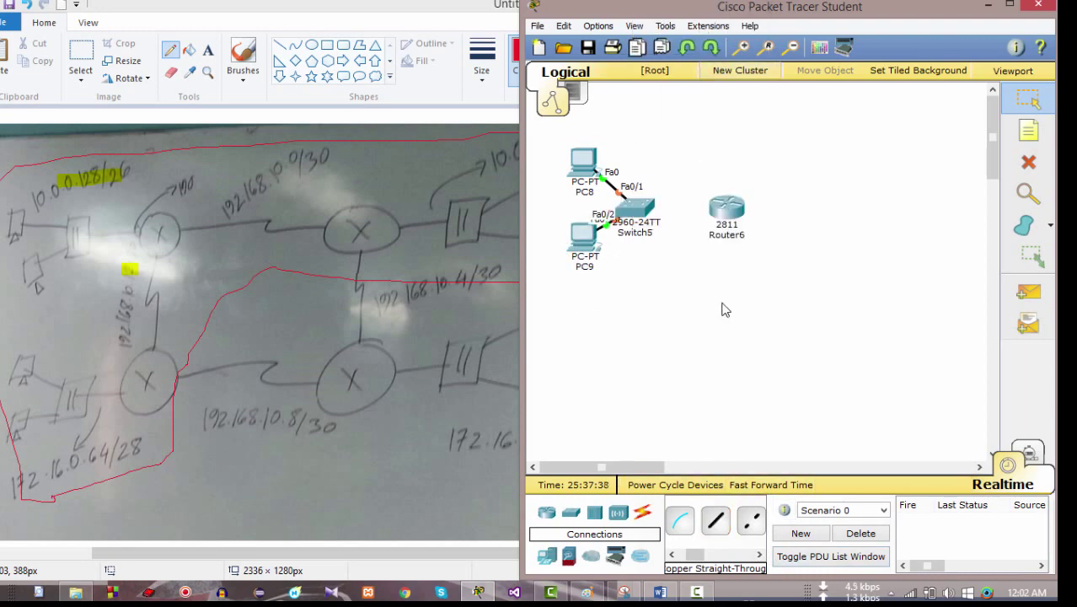
Connect Switch5 Fa0/3 to Router6 Fa0/0 with a straight-through cable.
left_click(715, 522)
left_click(635, 212)
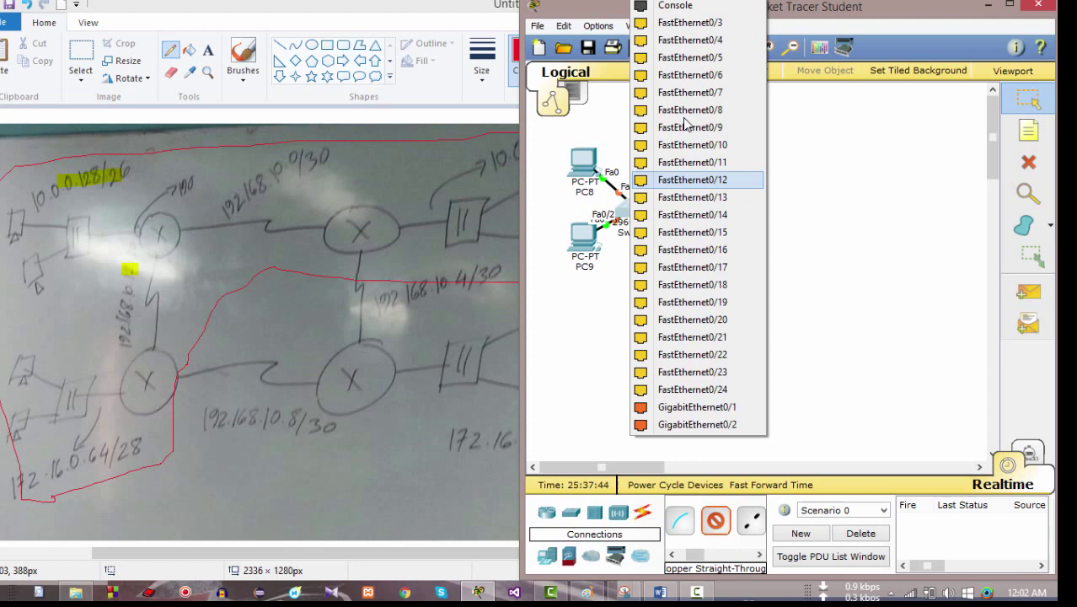
left_click(690, 23)
left_click(724, 206)
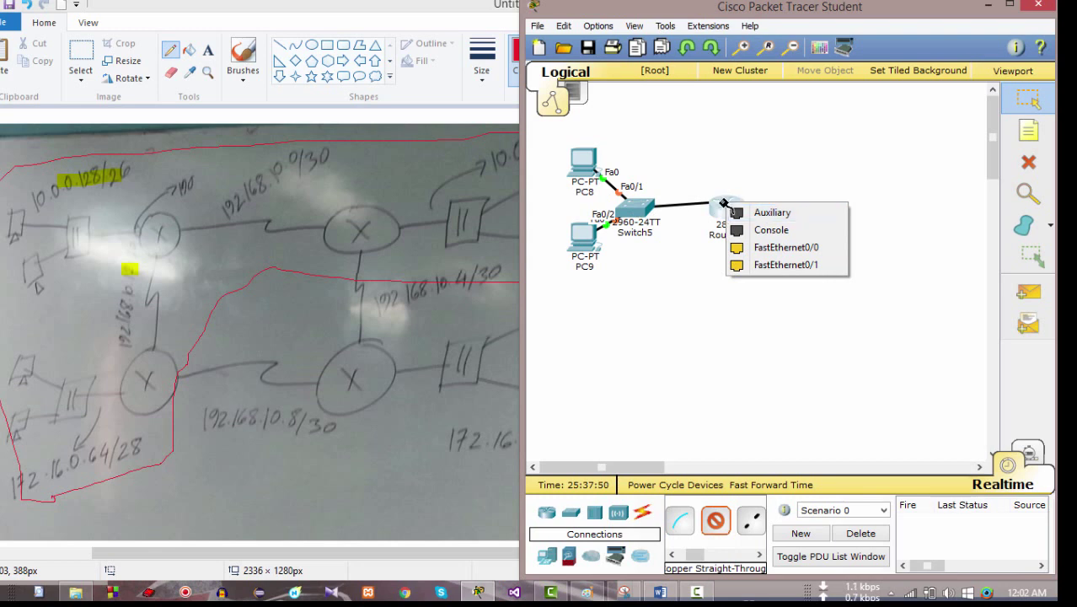
left_click(781, 253)
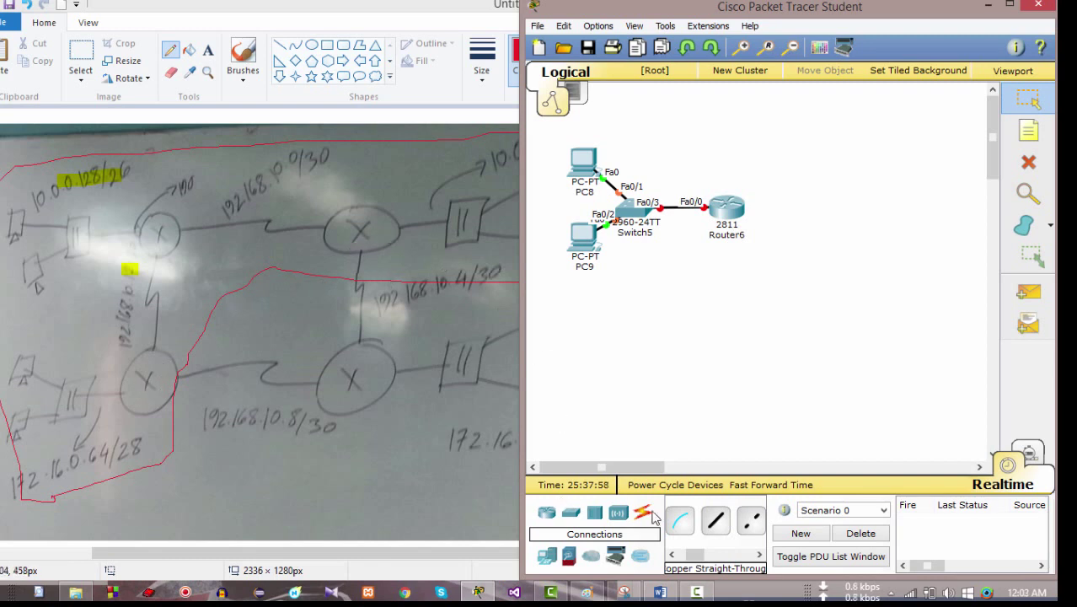
Add 2811 Router7 below Router6 and 2960 Switch6 to its left.
left_click(547, 512)
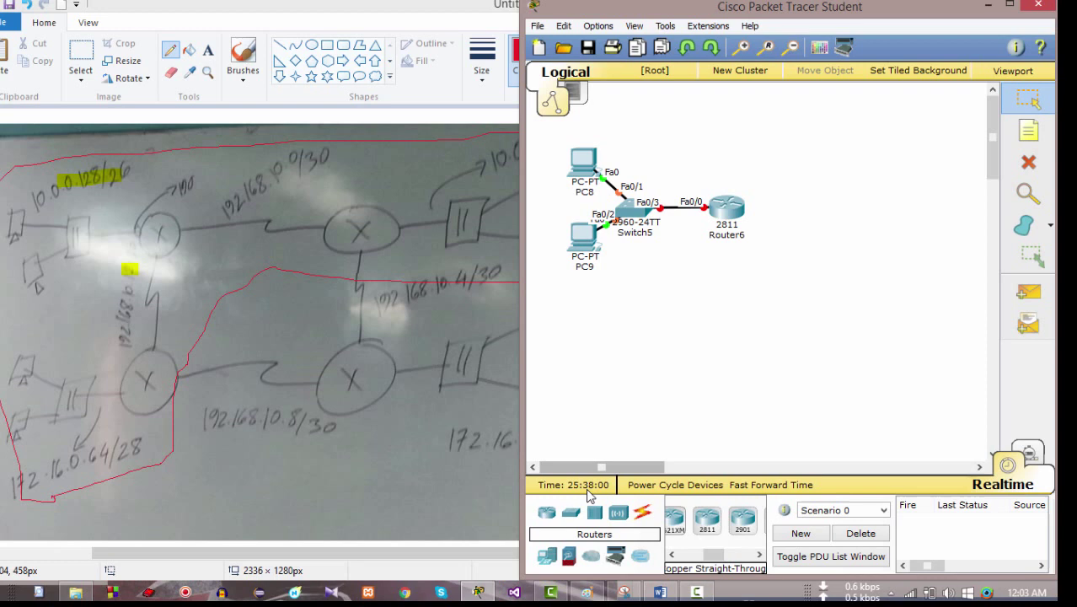
left_click(707, 520)
left_click(739, 324)
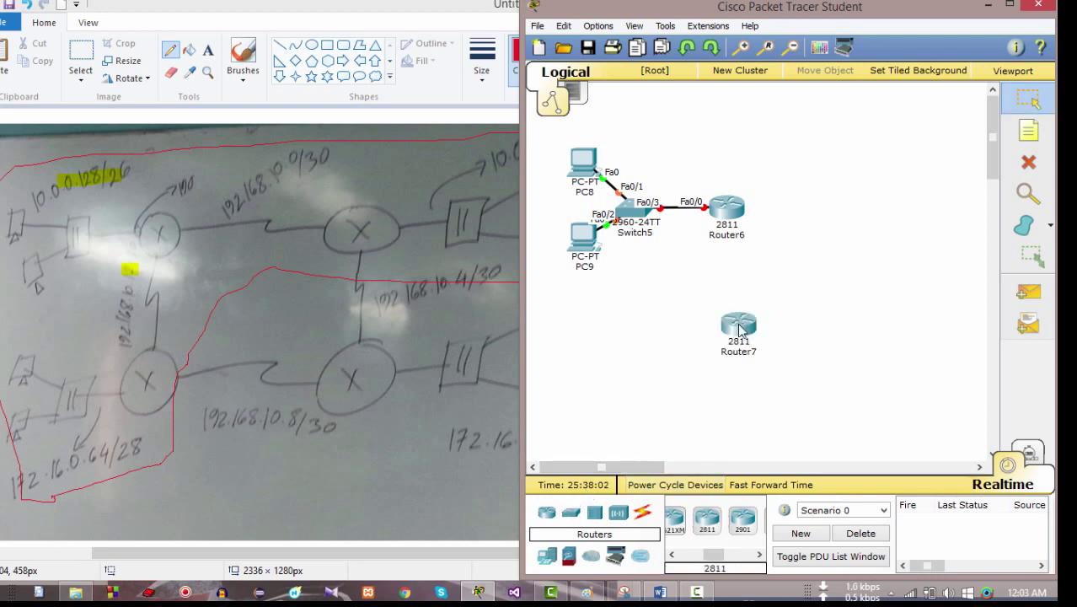
left_click(570, 513)
left_click(708, 520)
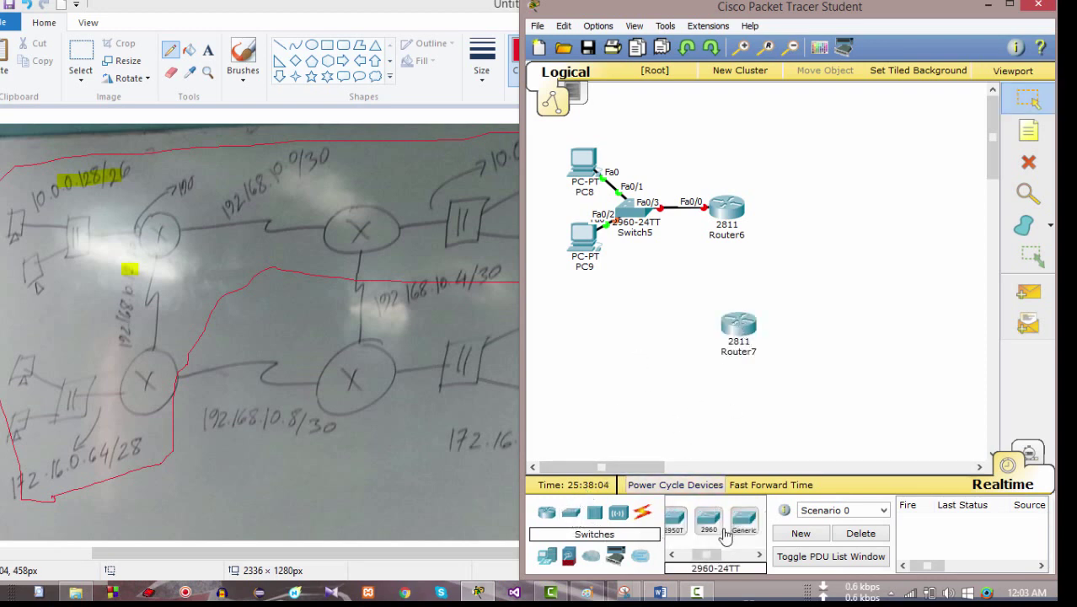
left_click(655, 338)
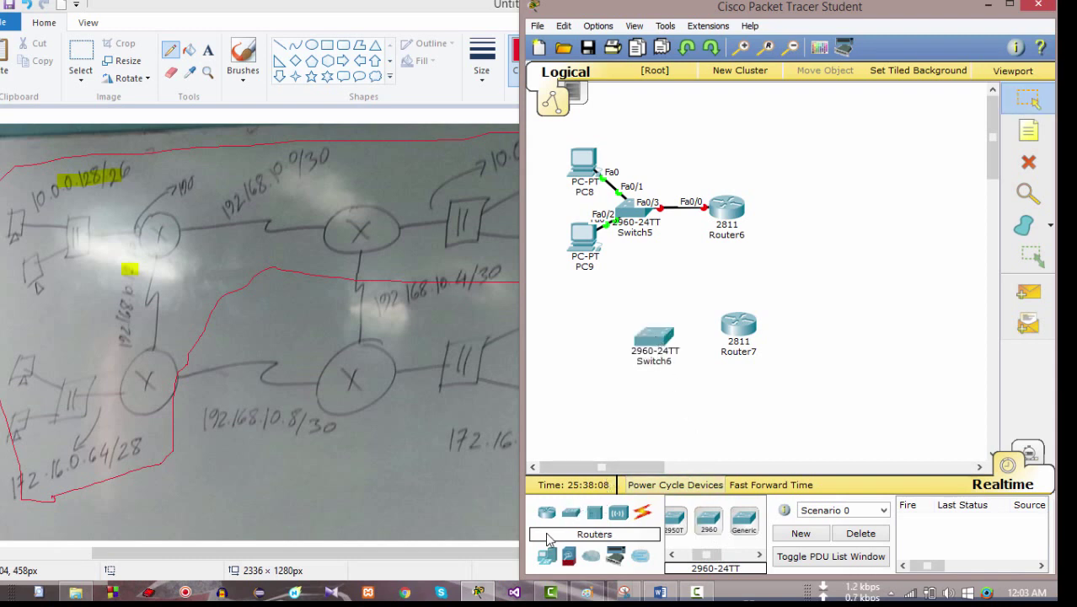
Place generic PCs PC10 and PC11 to the left of Switch6.
left_click(548, 555)
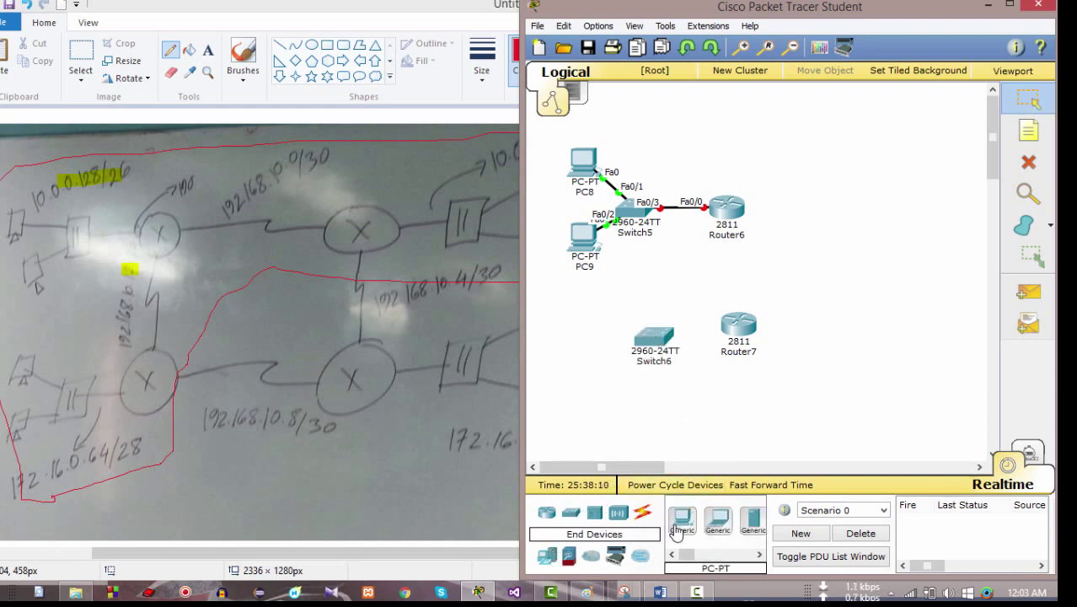
left_click(682, 521)
left_click(592, 418)
left_click(682, 520)
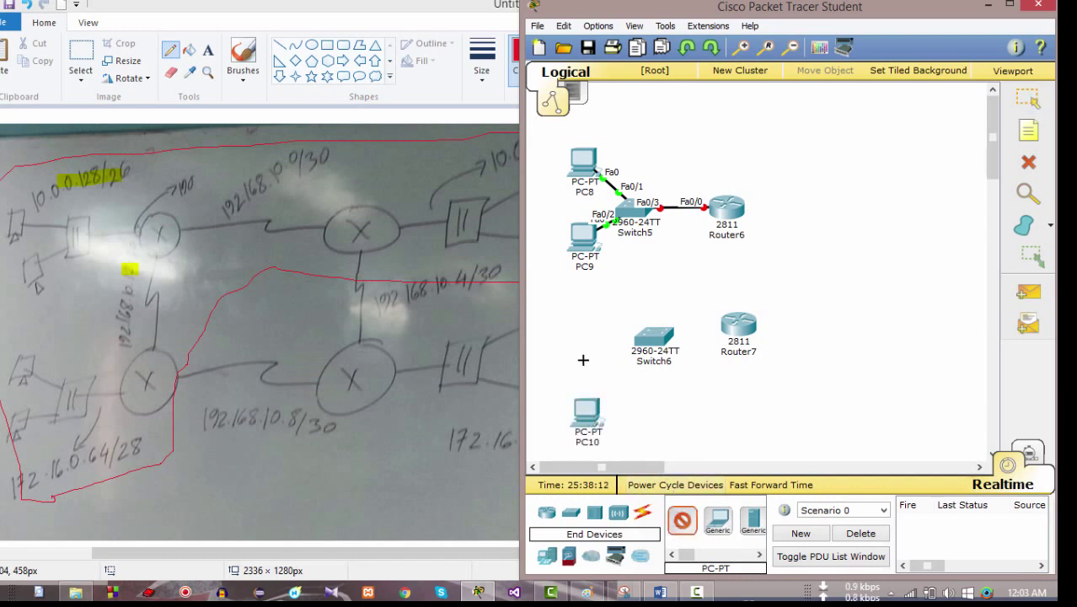
left_click(580, 340)
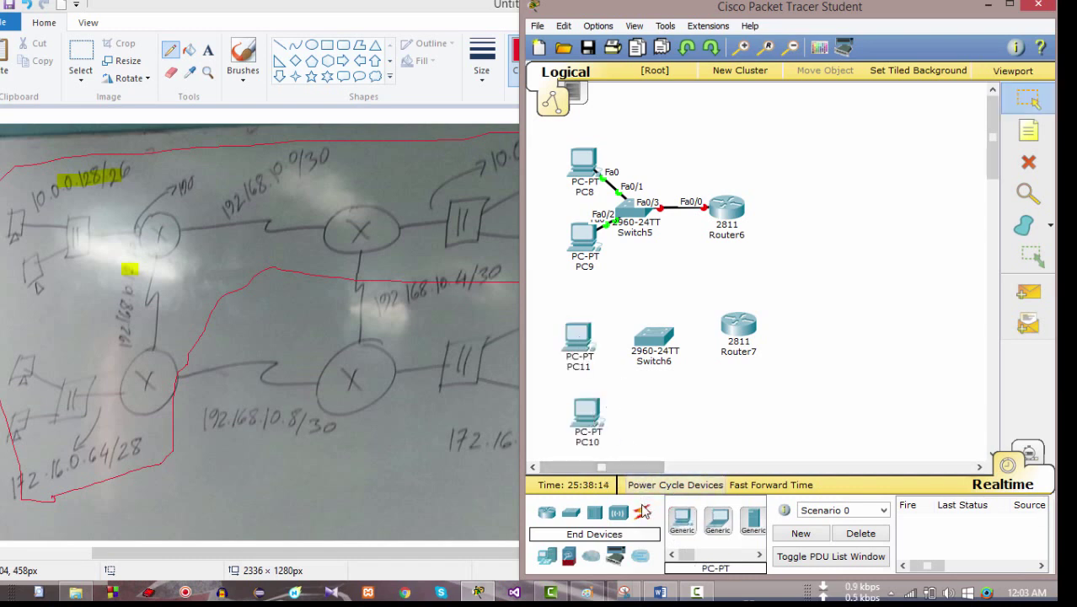
Cable PC10 to Switch6 Fa0/1 and PC11 Fa0 to Switch6 Fa0/2 with straight-through copper.
left_click(643, 512)
left_click(714, 525)
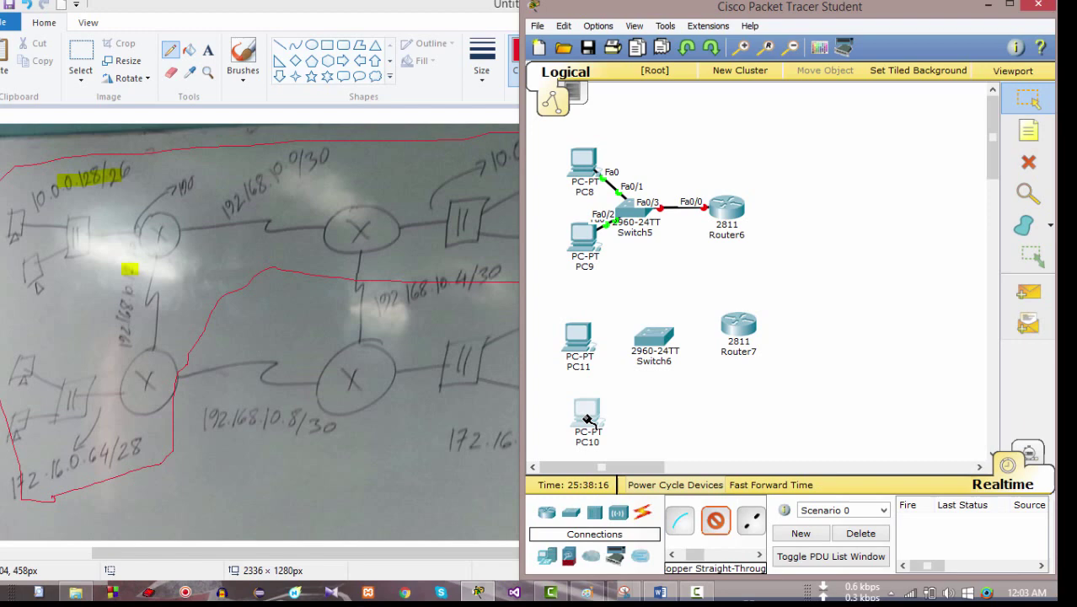
left_click(585, 415)
left_click(634, 445)
left_click(663, 342)
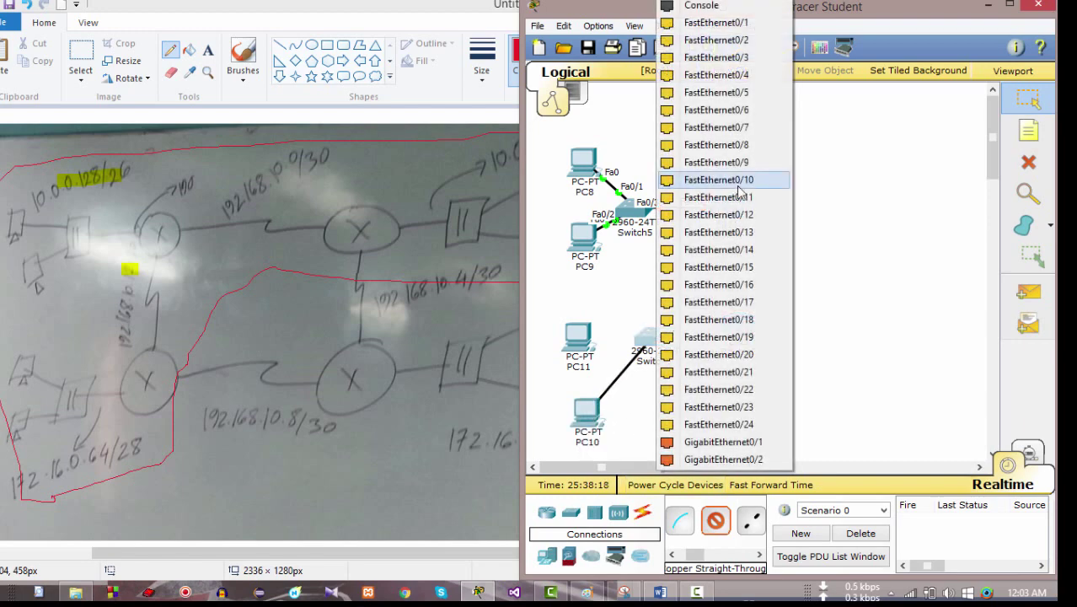
left_click(739, 22)
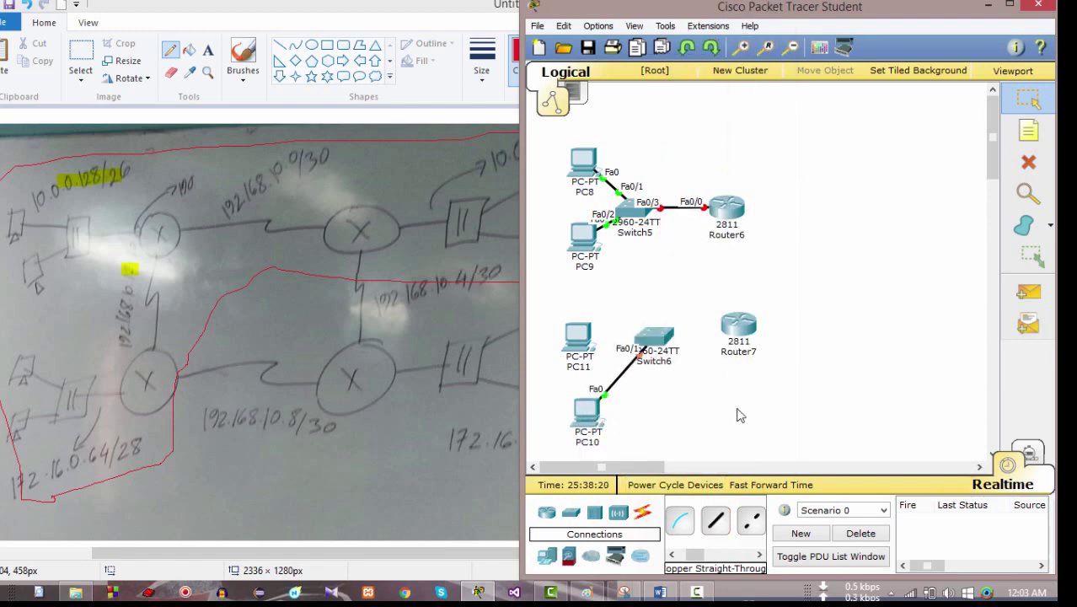
left_click(715, 520)
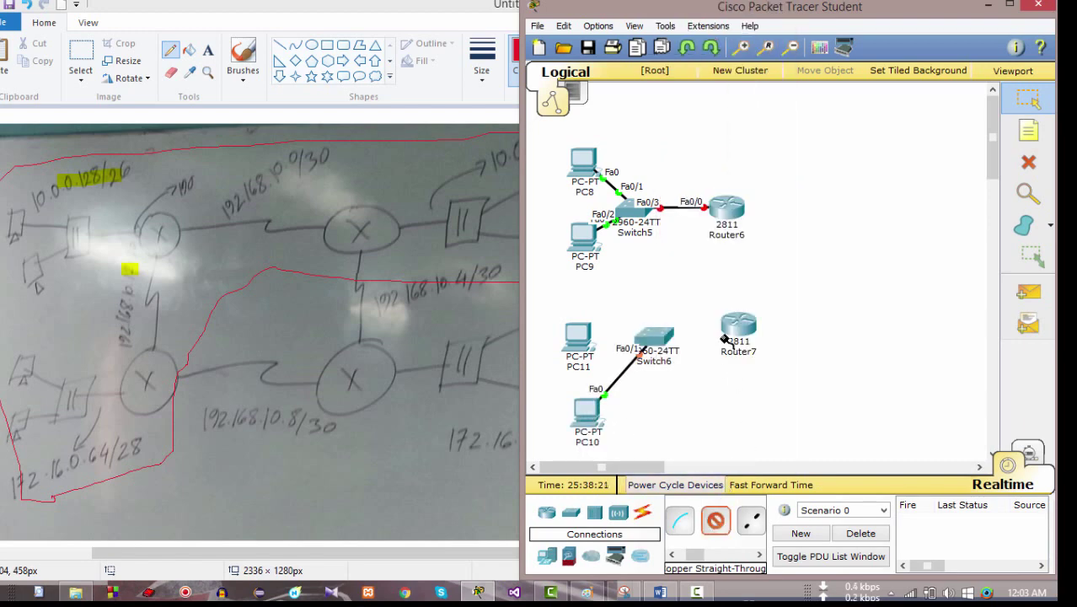
left_click(567, 337)
left_click(624, 361)
left_click(655, 339)
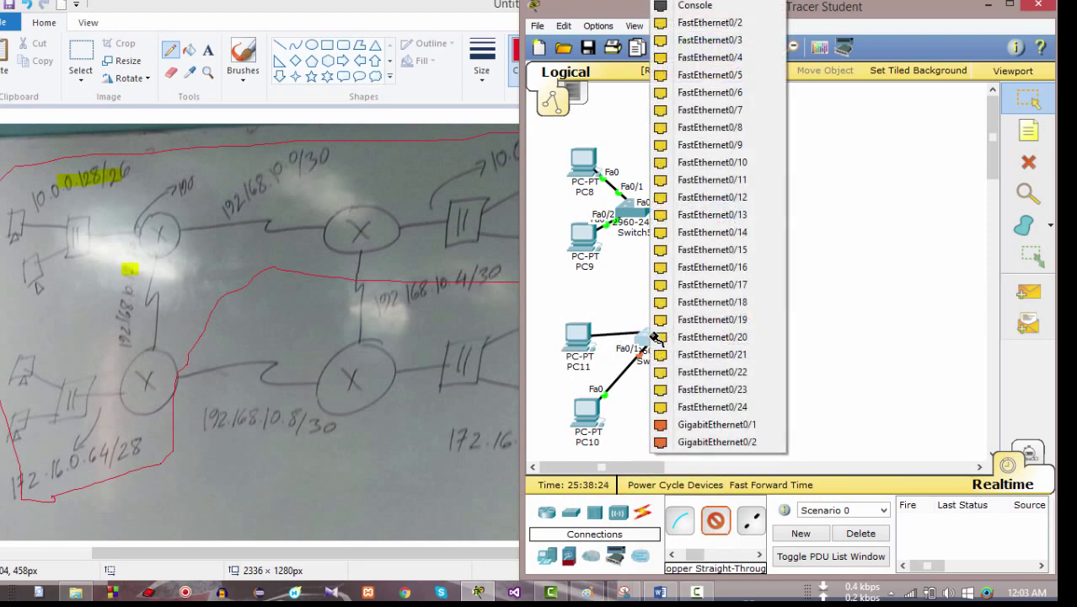
left_click(725, 39)
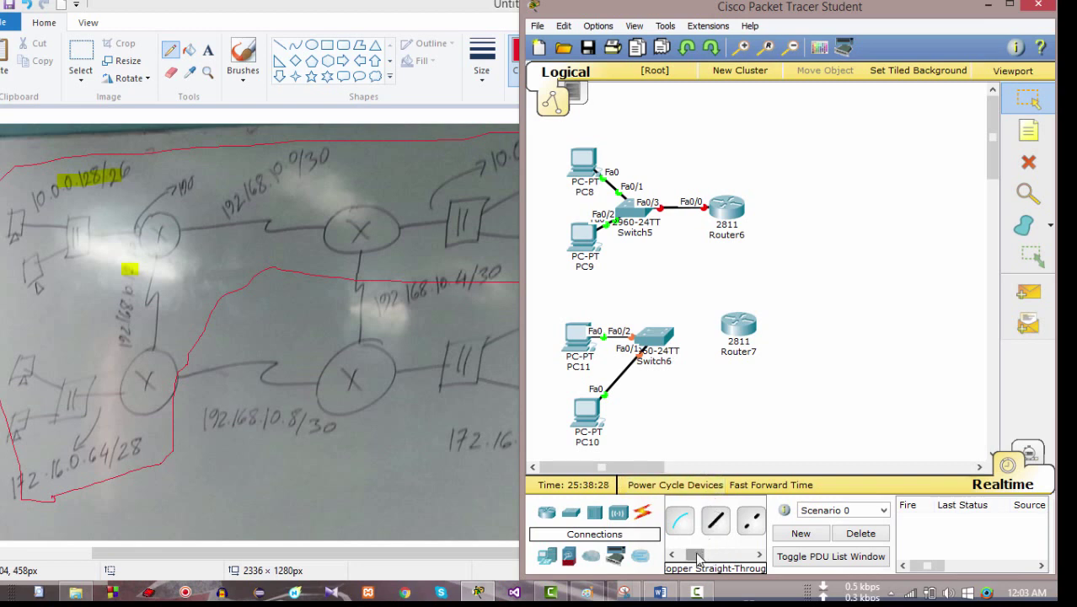
Link Switch6 Fa0/3 to Router7 Fa0/0 with a straight-through cable.
left_click_drag(696, 557, 696, 558)
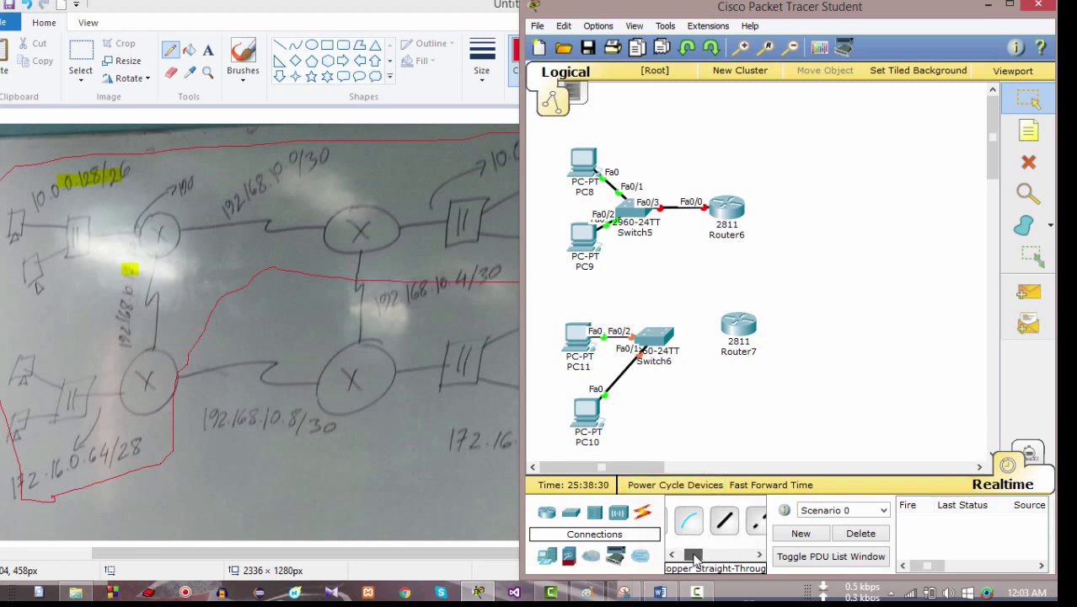
left_click(725, 522)
left_click(654, 337)
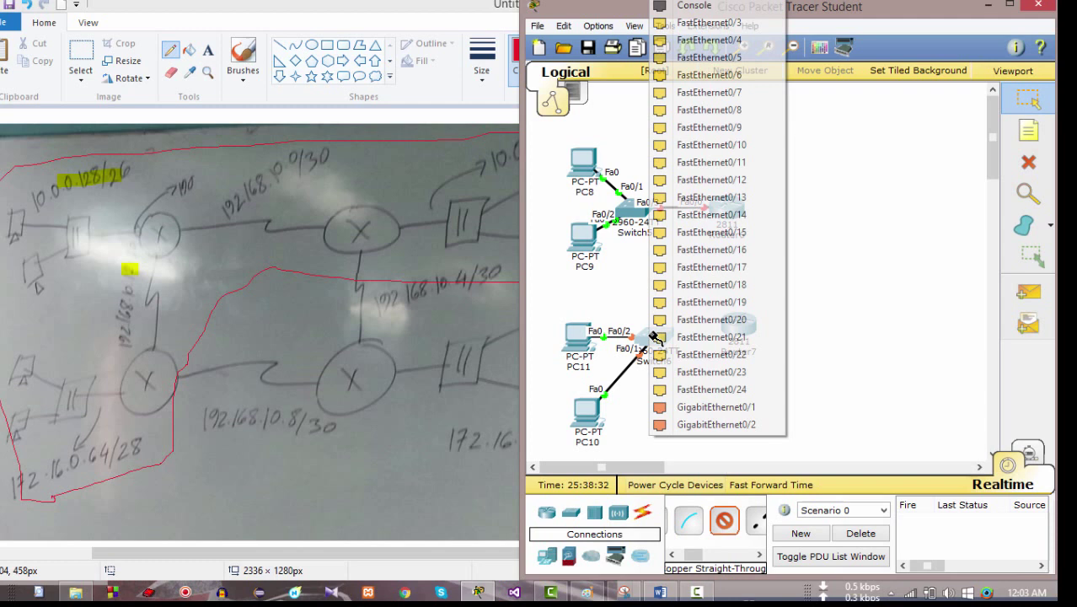
left_click(716, 21)
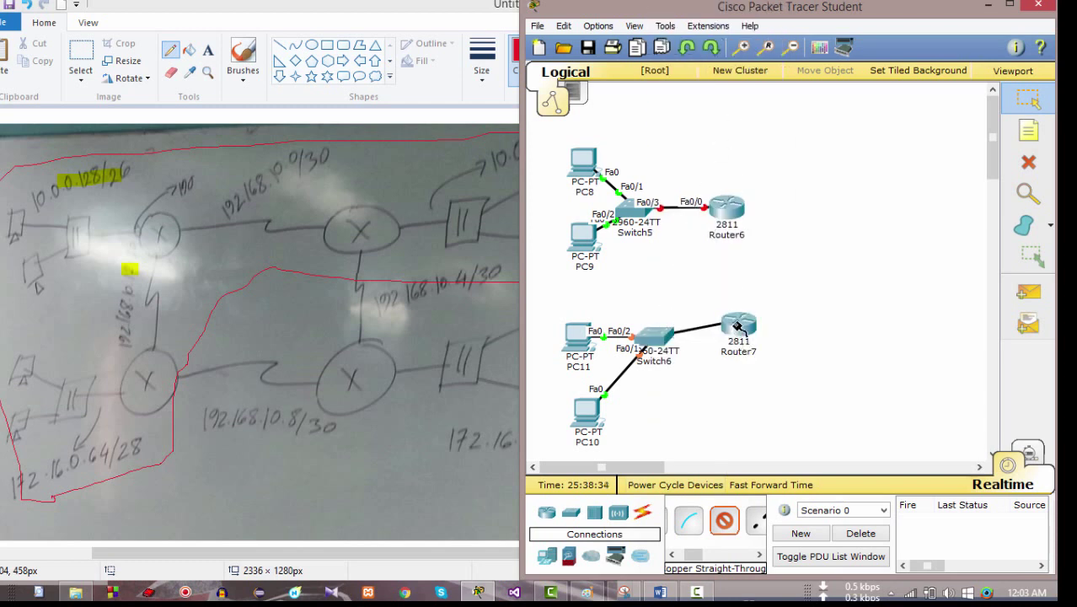
left_click(736, 326)
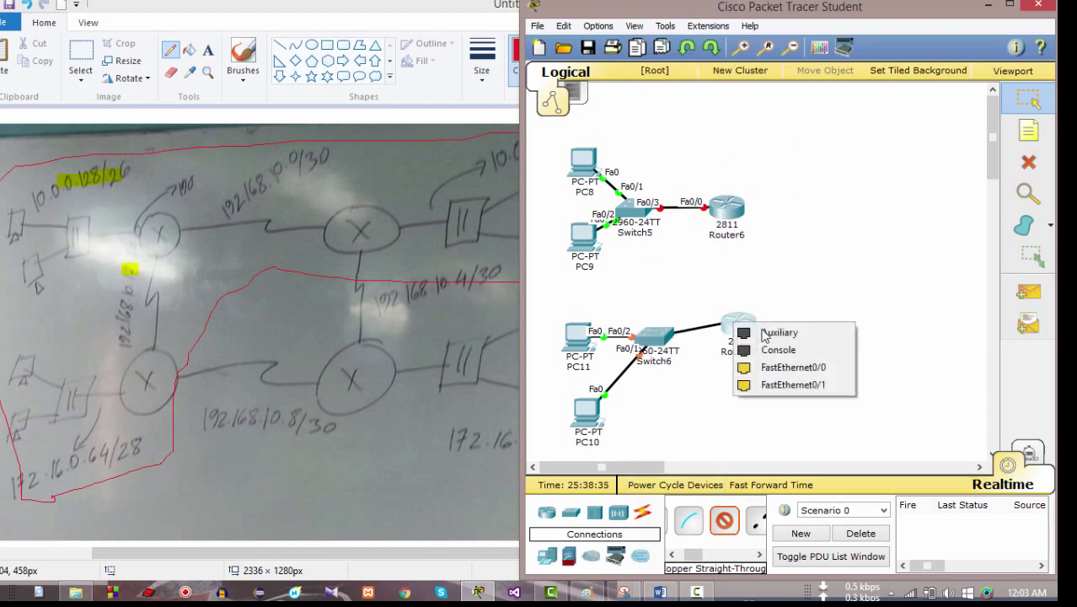
left_click(793, 368)
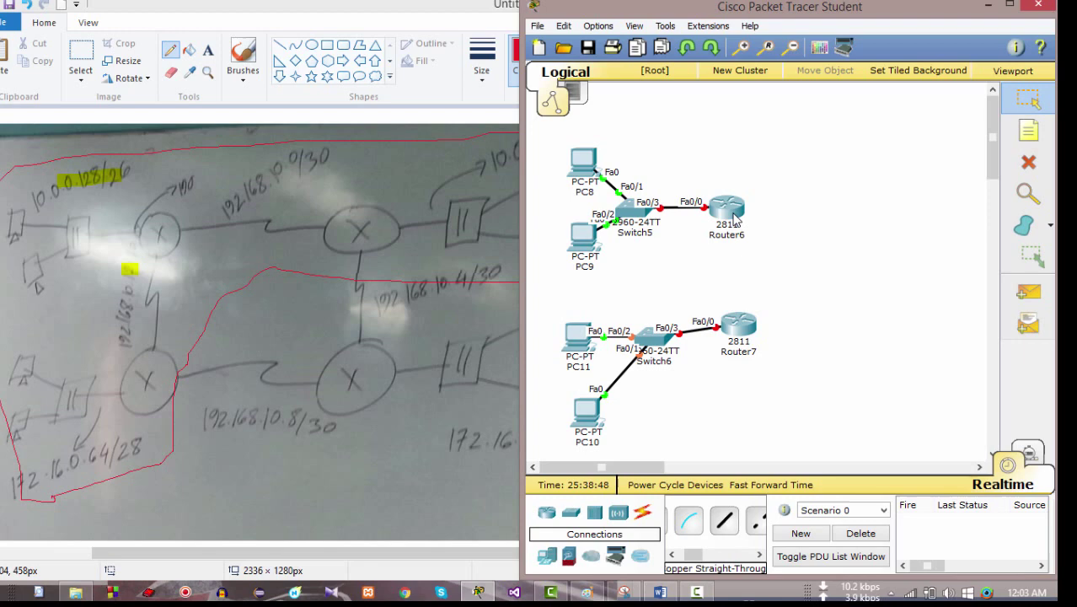
Power down Router6 and install a WIC-2T card in its empty slot.
left_click(733, 218)
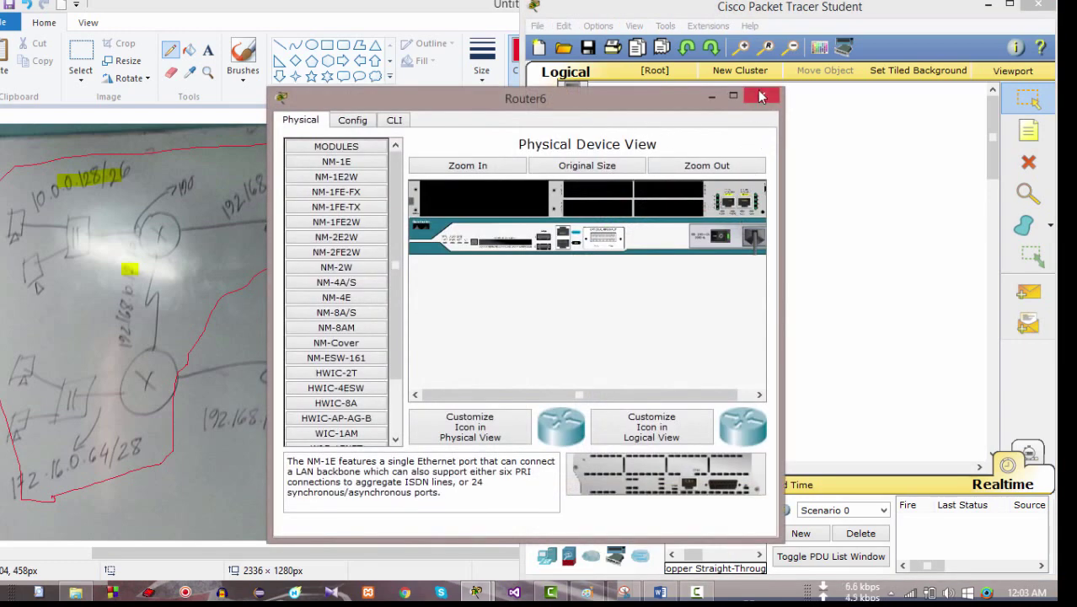
scroll(401, 393, "down", 2)
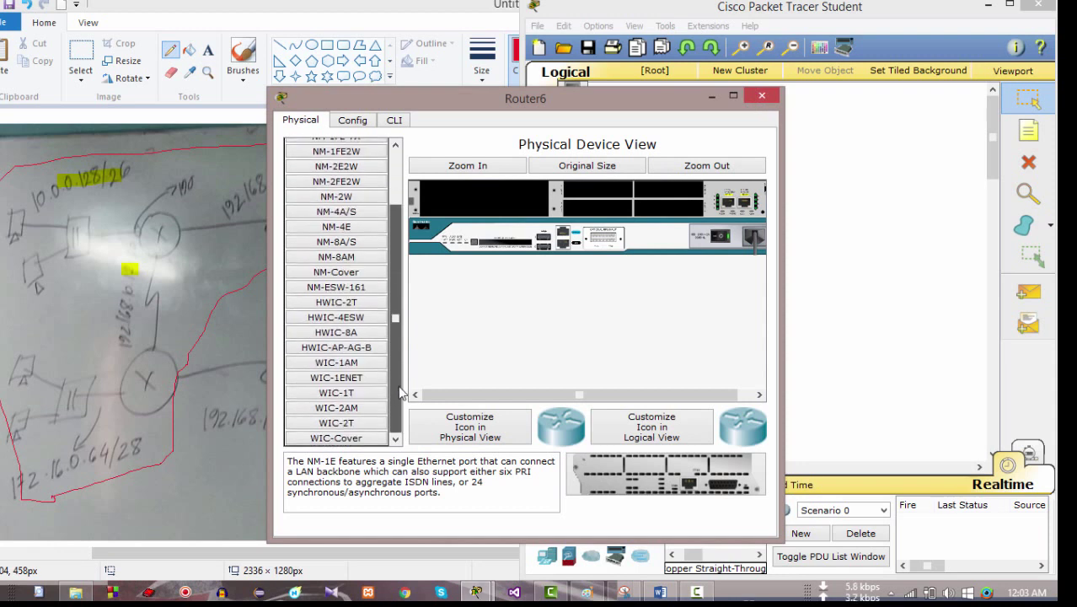
left_click(364, 424)
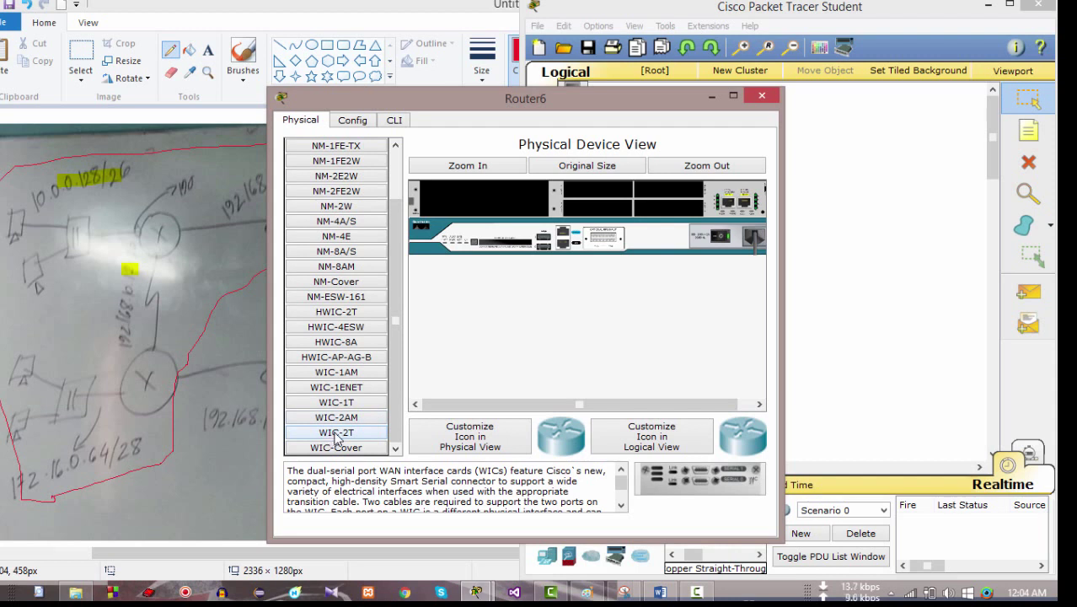
left_click_drag(681, 480, 595, 201)
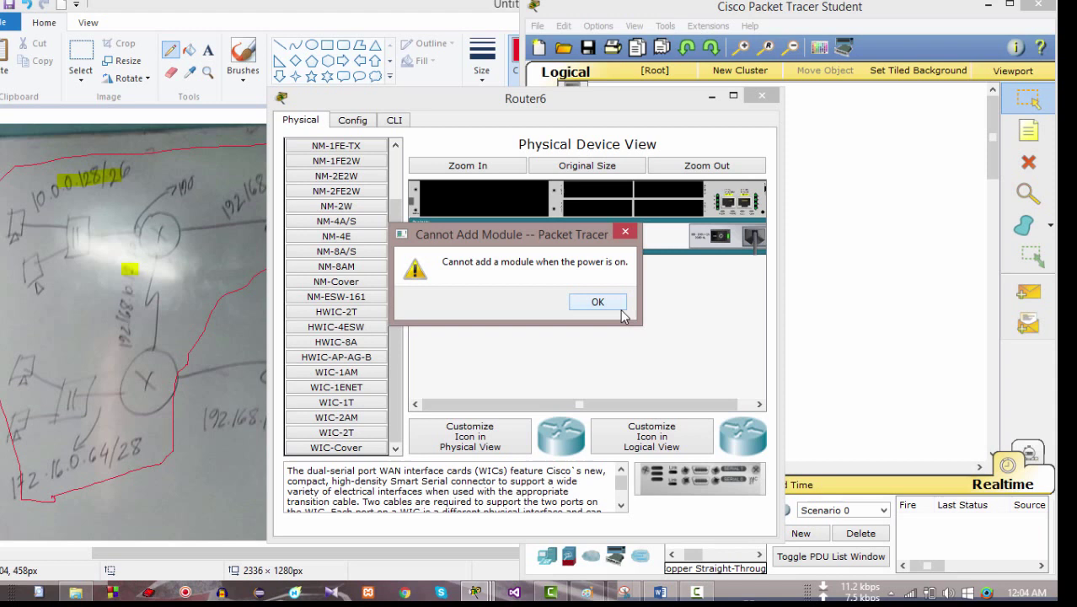
left_click(612, 309)
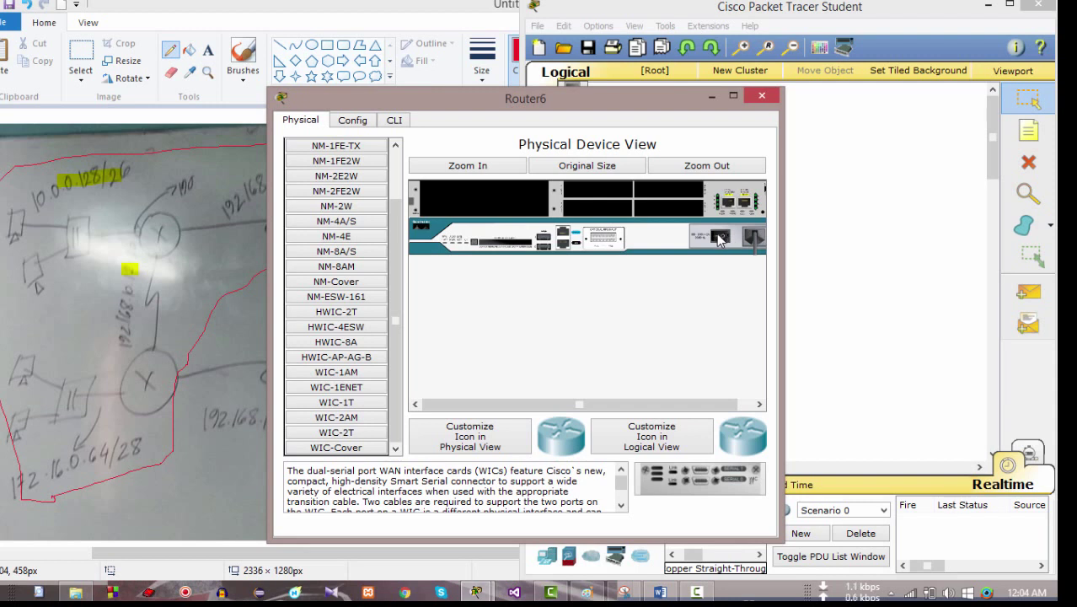
left_click_drag(698, 492, 624, 201)
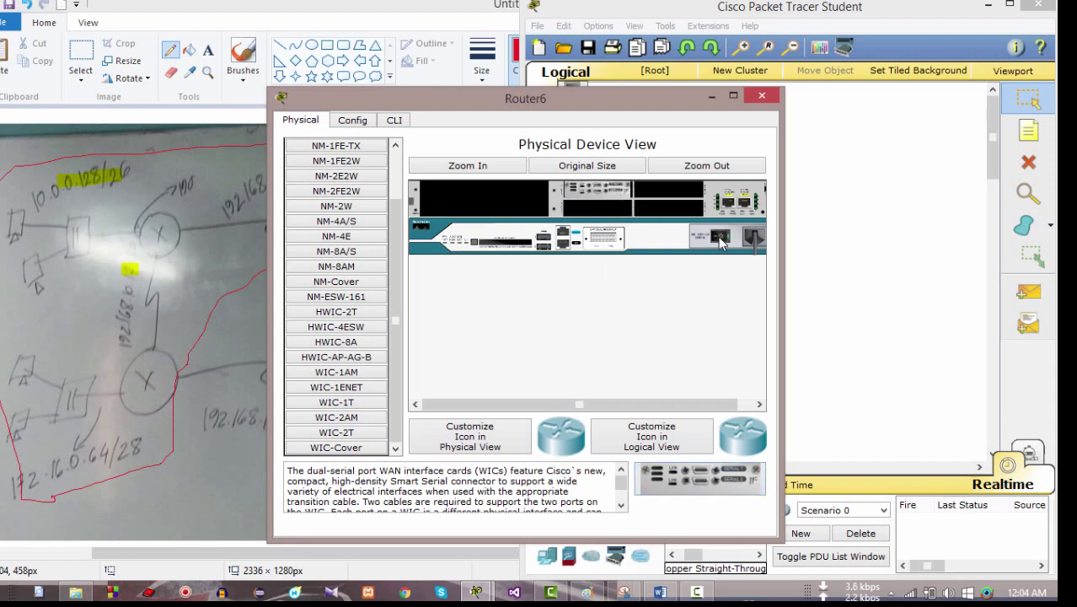
left_click(759, 99)
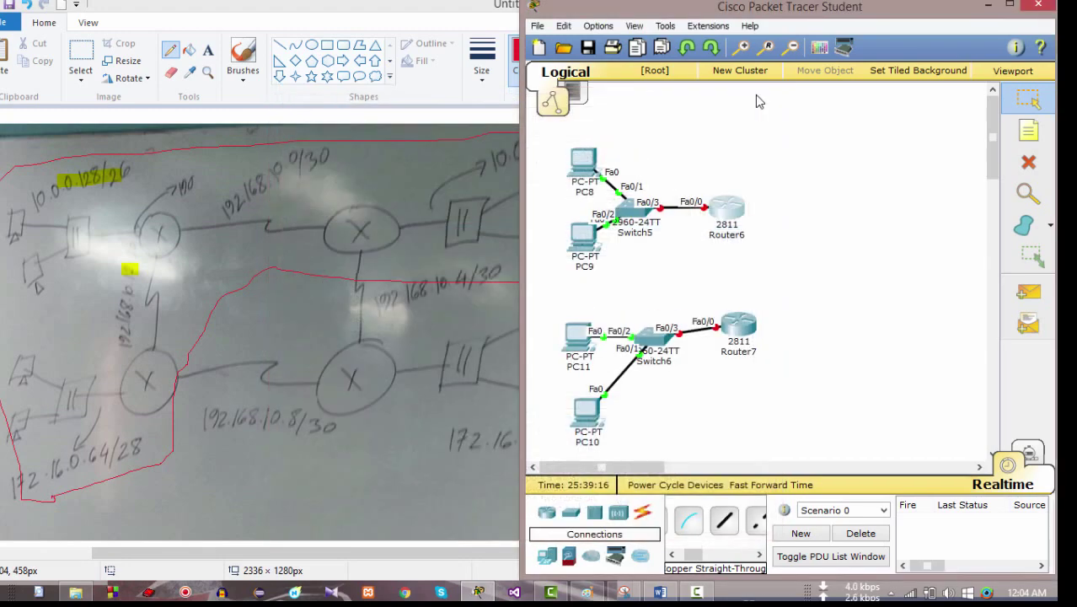
Install a WIC-2T module into Router7's empty slot and close its settings.
left_click(737, 333)
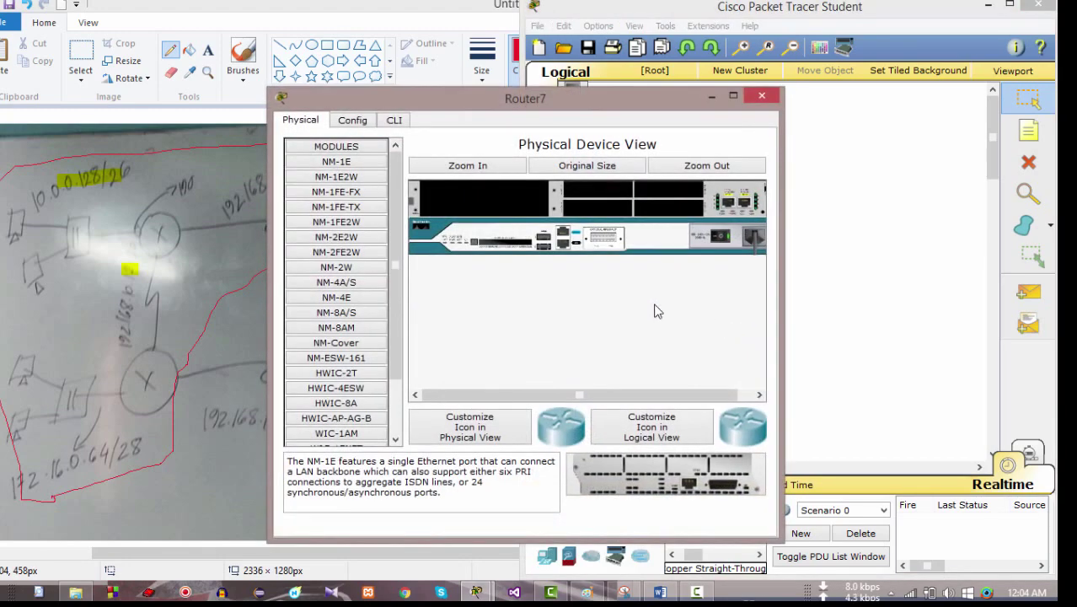
scroll(390, 360, "down", 2)
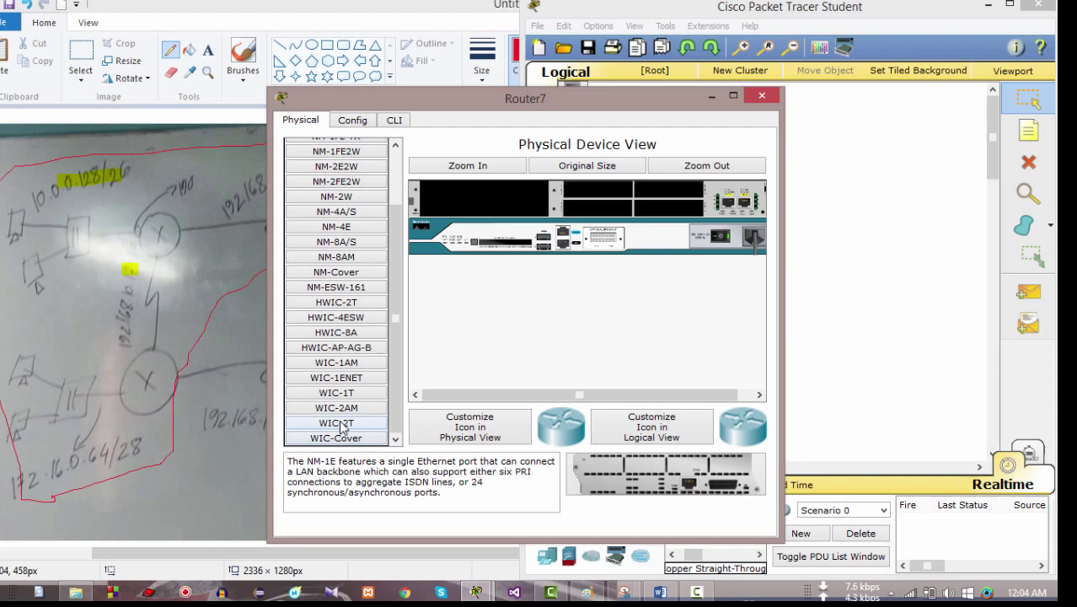
left_click(342, 426)
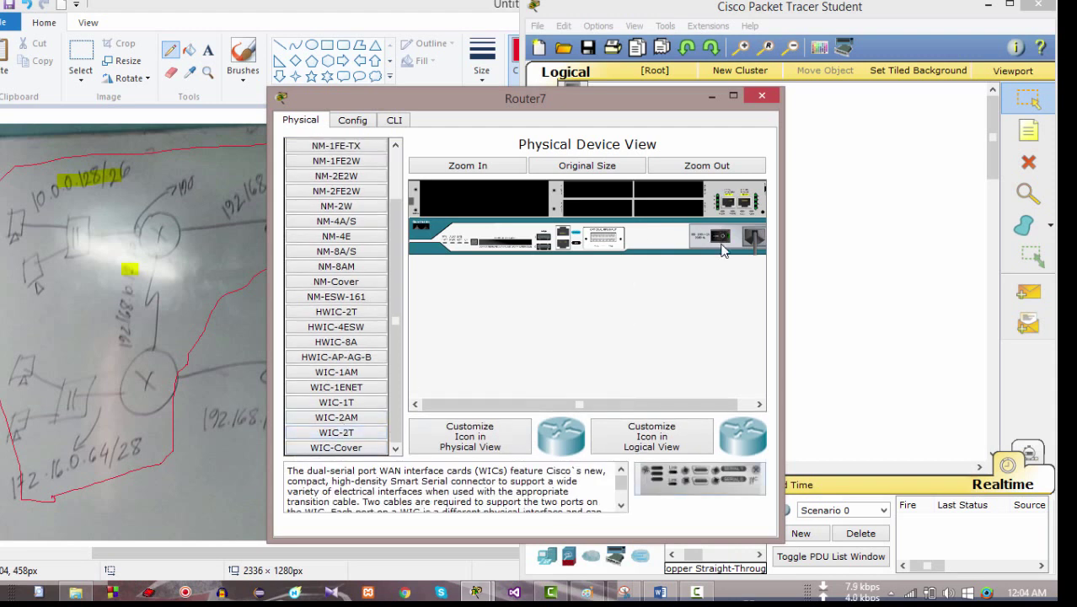
left_click_drag(666, 479, 602, 194)
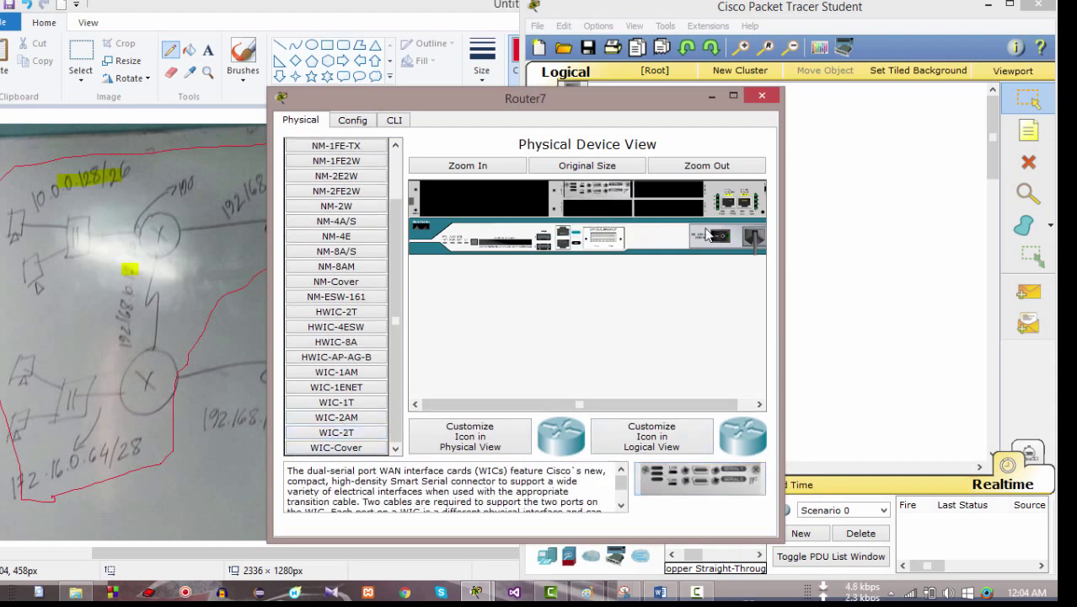
left_click(771, 99)
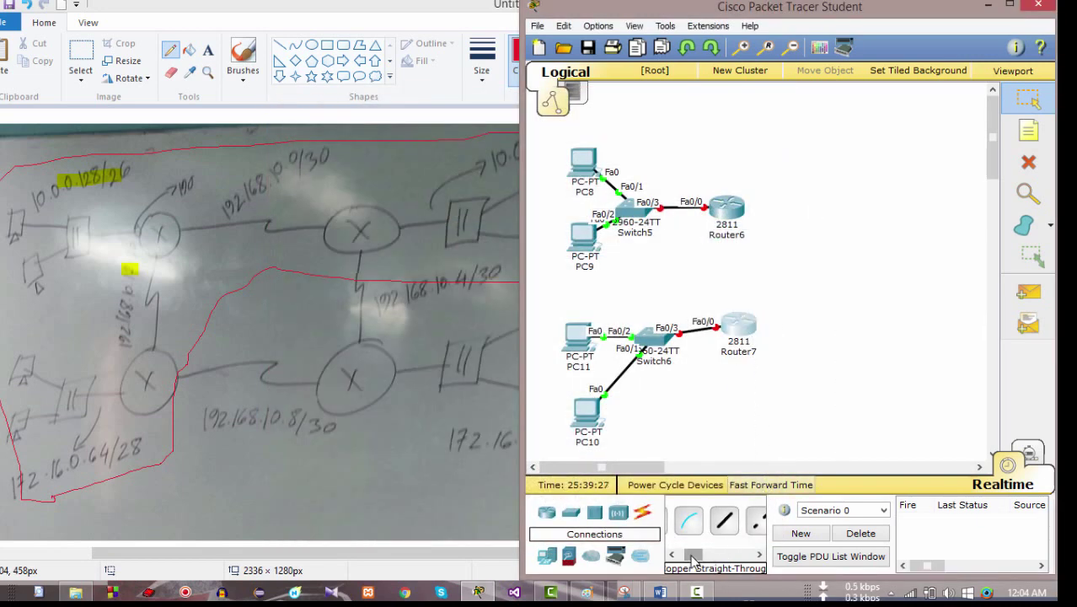
Connect Router7 Serial0/3/0 to Router6 Serial0/3/0 with a Serial DTE cable.
left_click_drag(694, 554, 732, 557)
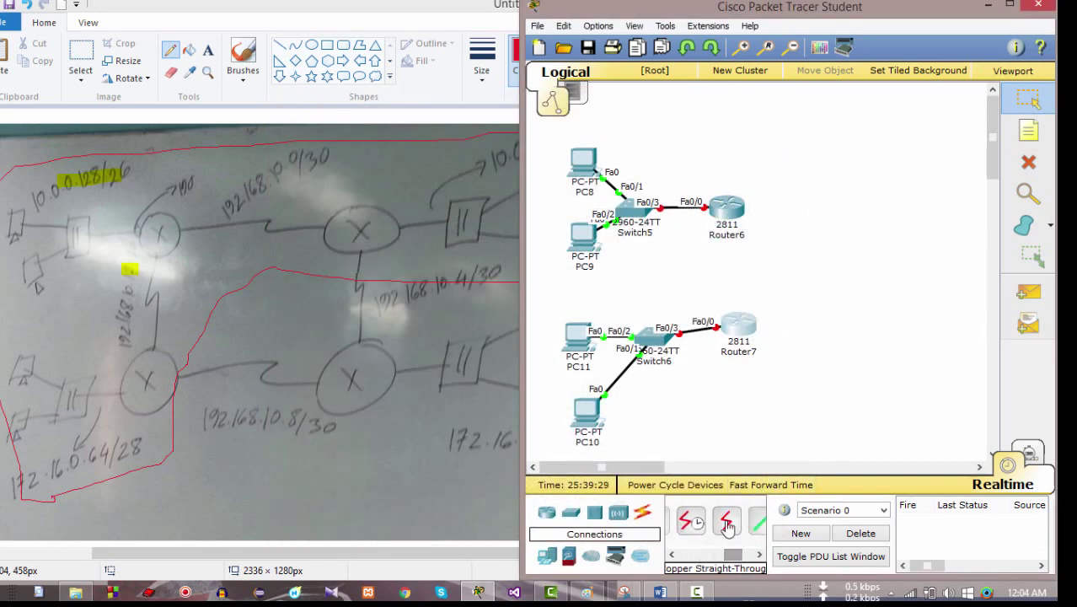
left_click(728, 521)
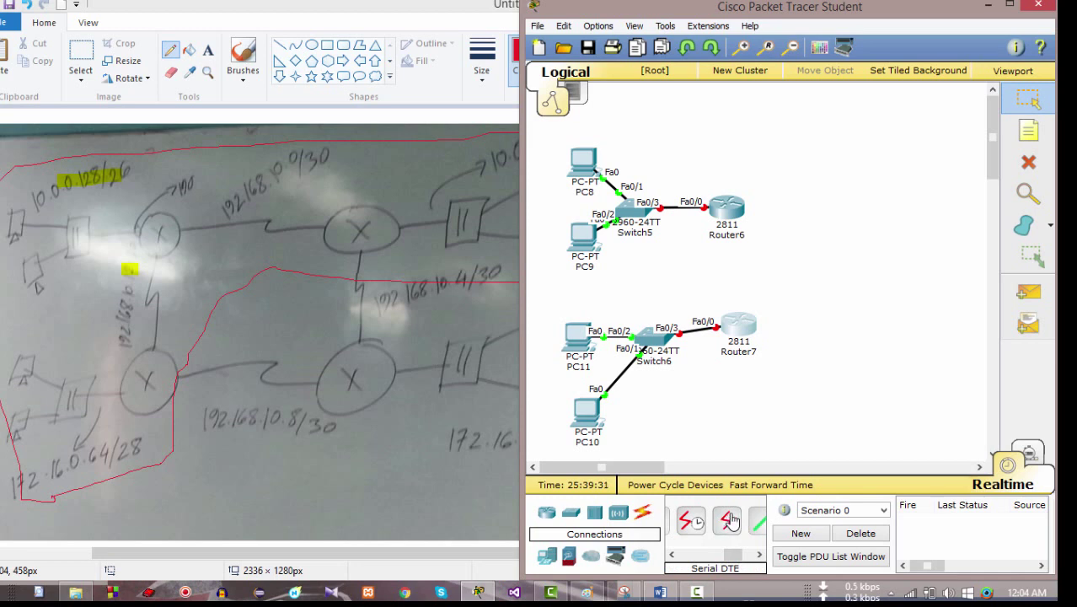
left_click(736, 322)
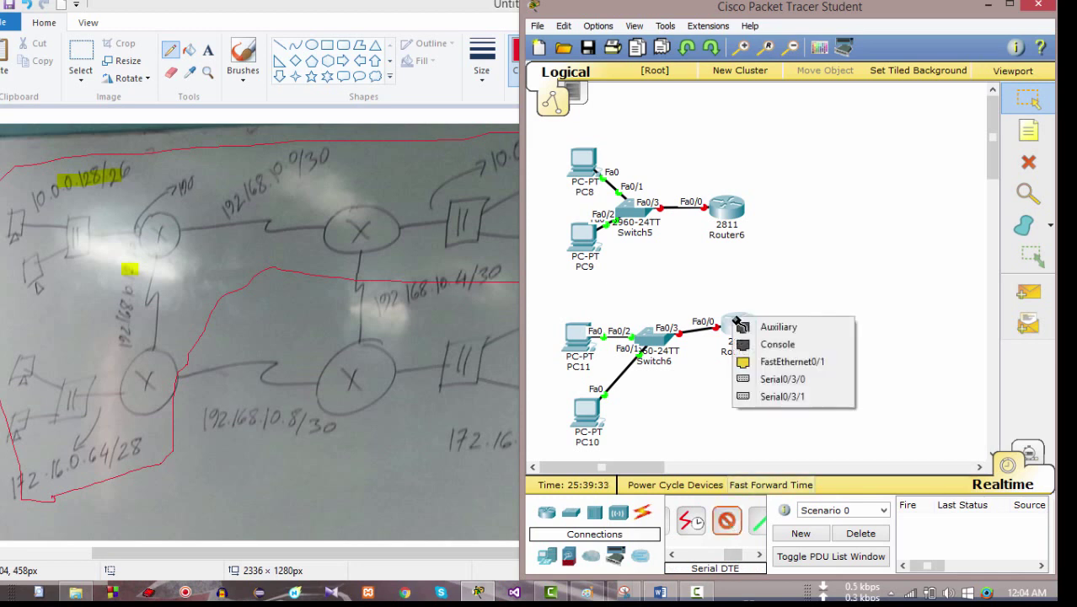
left_click(782, 380)
left_click(725, 204)
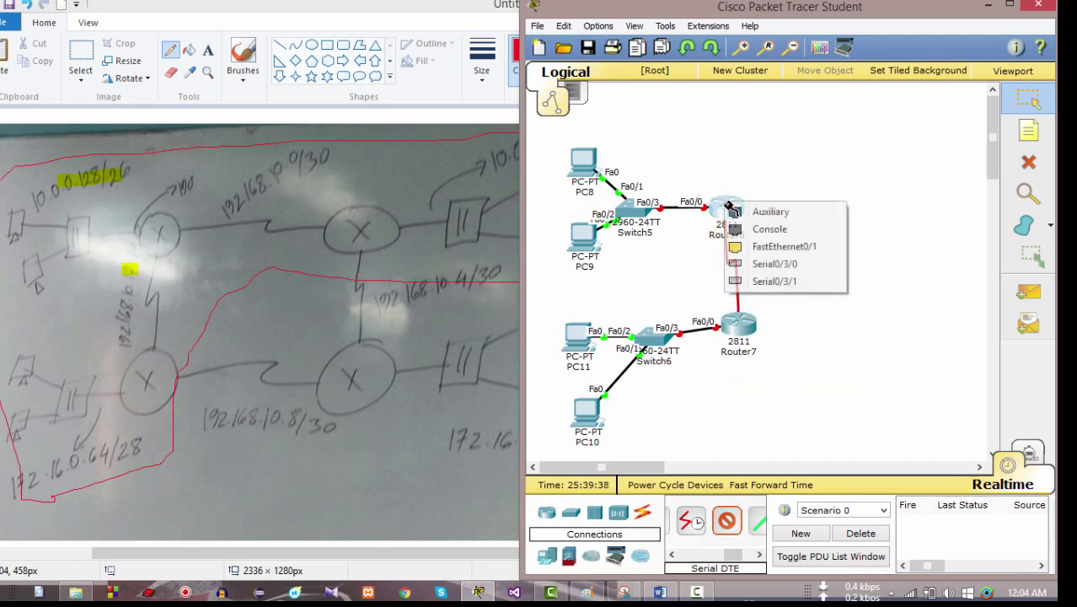
left_click(783, 264)
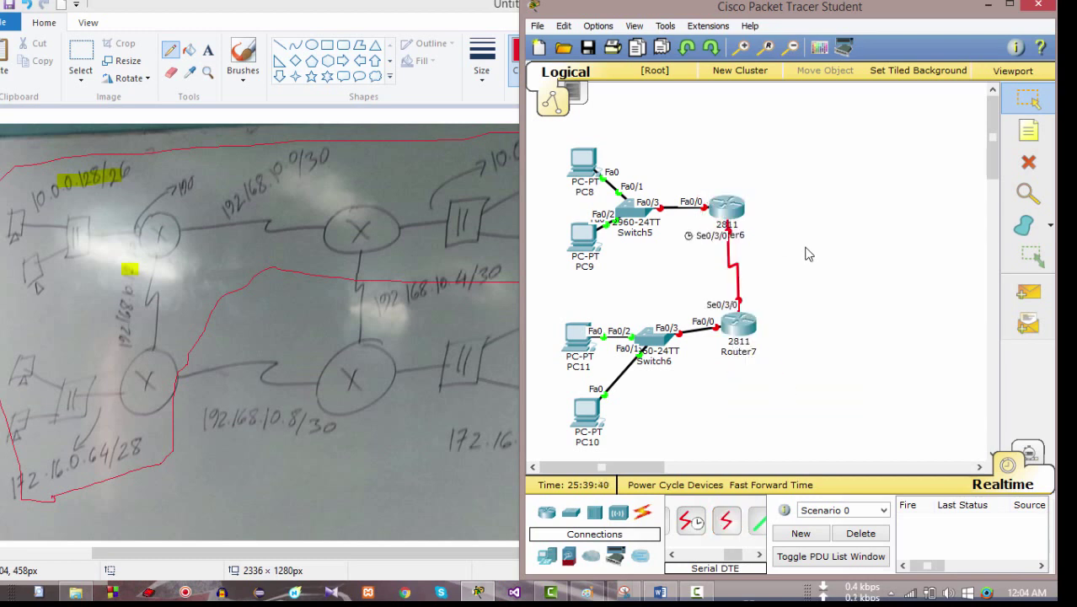